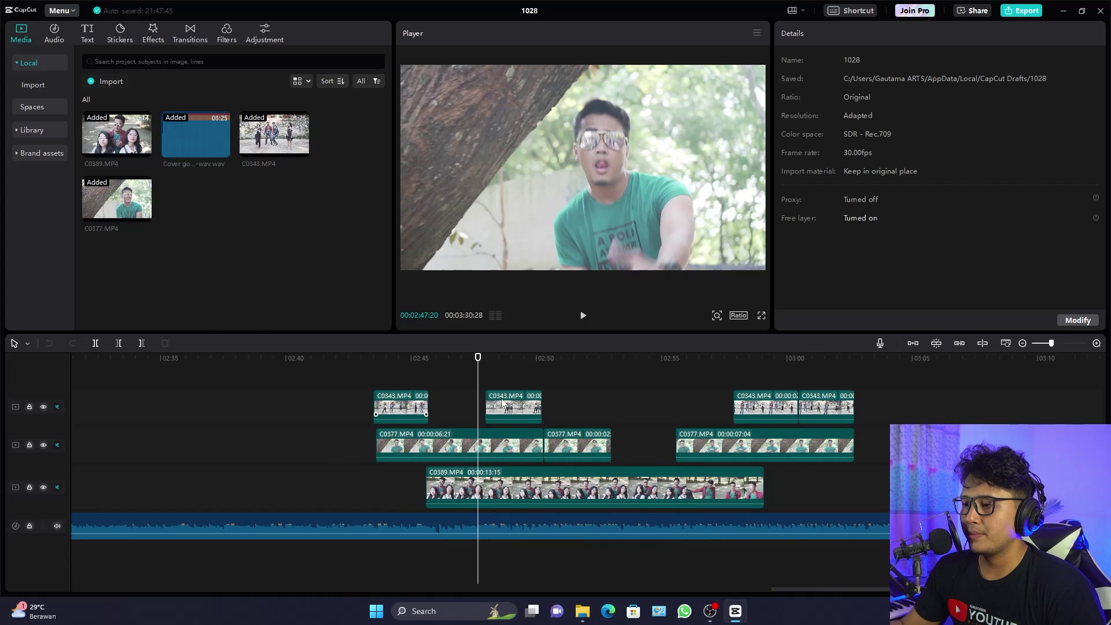
click(502, 403)
click(586, 444)
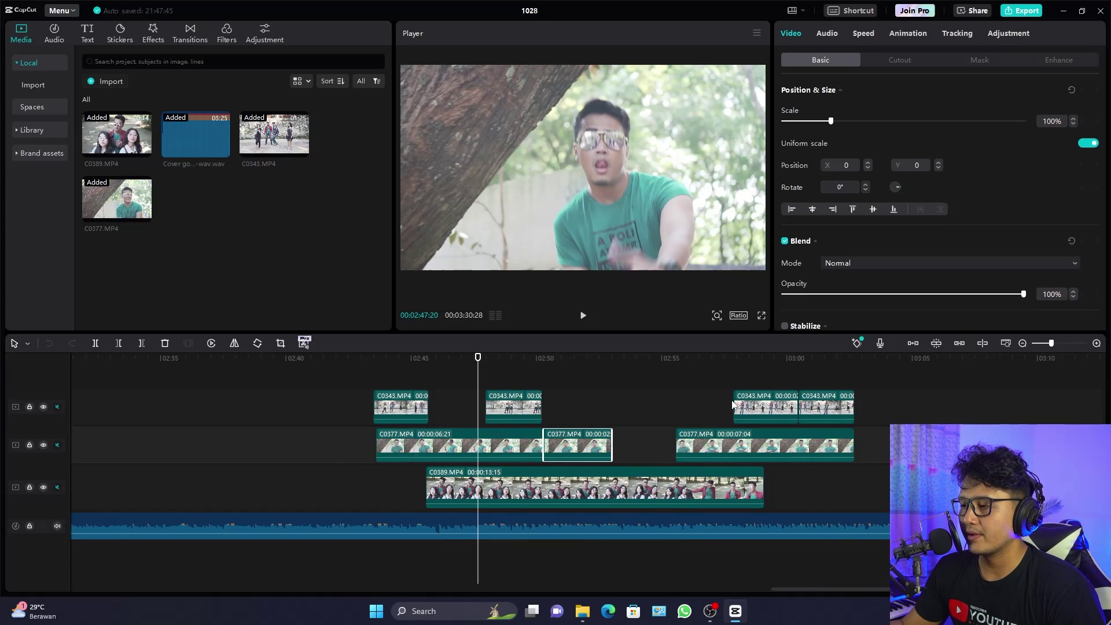
click(752, 408)
click(512, 359)
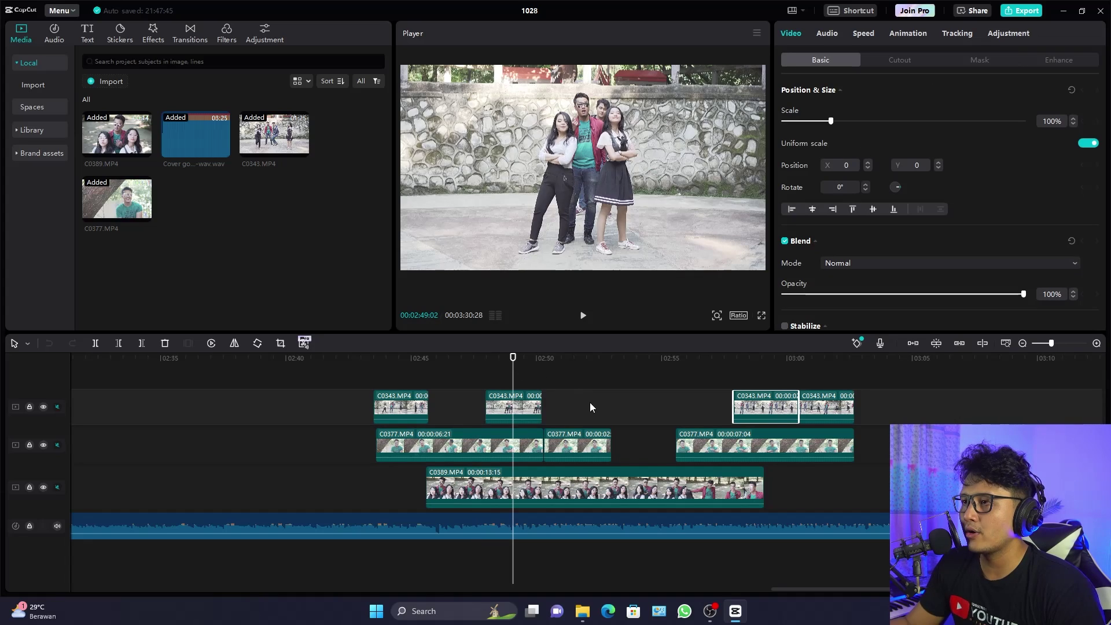
ctrl+scroll(591, 405, up, 2)
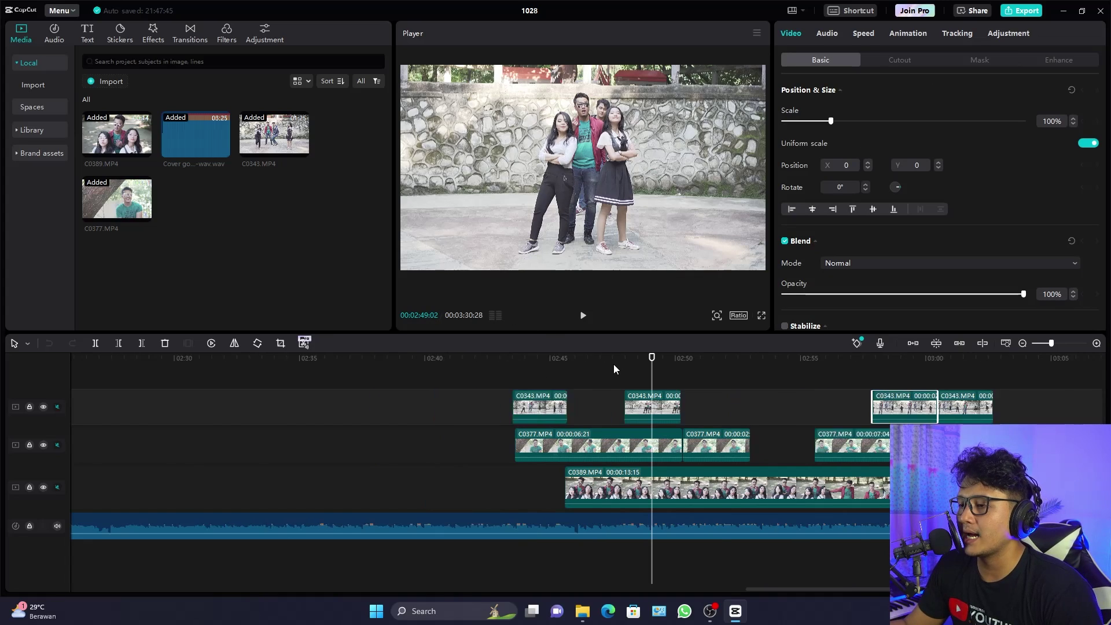
- Select the middle C0343.MP4 clip with the playhead at 00:02:49:02 and show its color adjustment settings
click(544, 387)
click(495, 361)
click(523, 401)
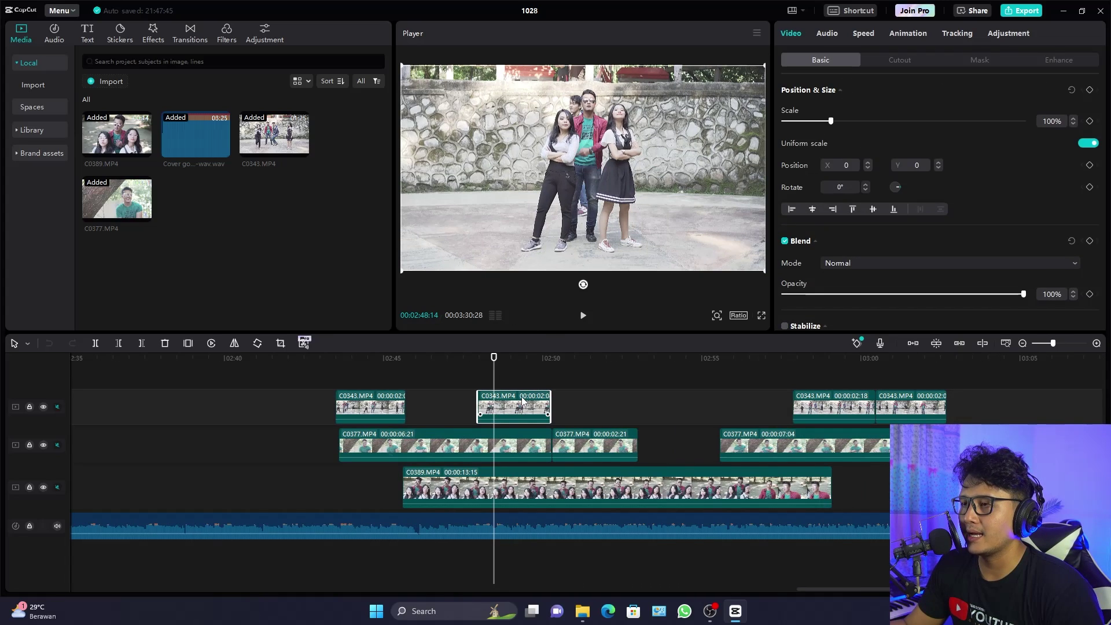
click(591, 376)
click(520, 408)
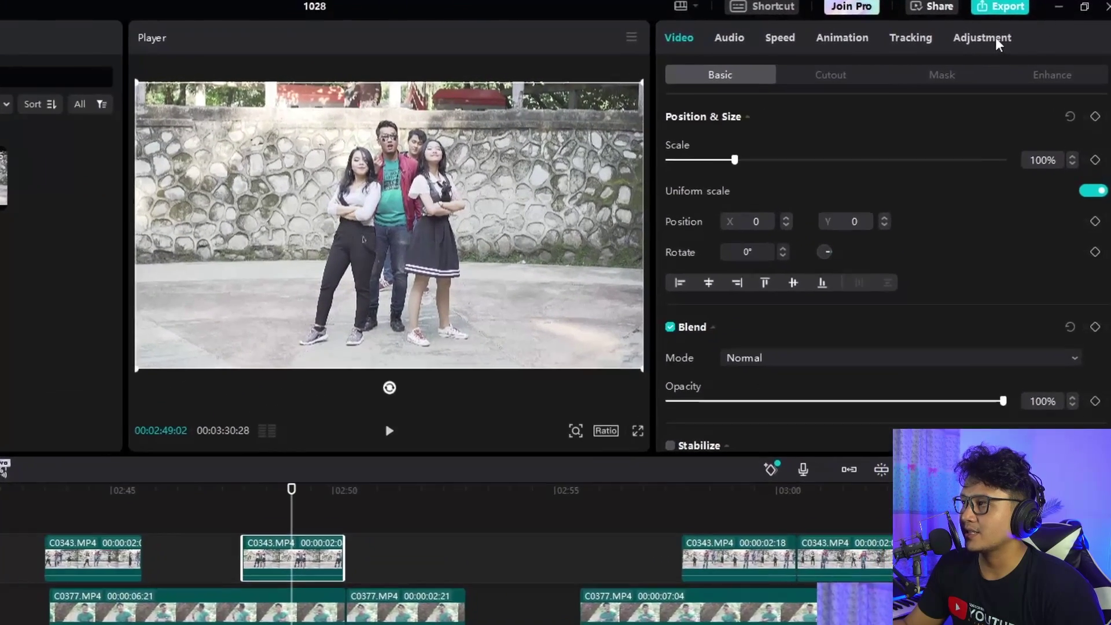
click(1011, 37)
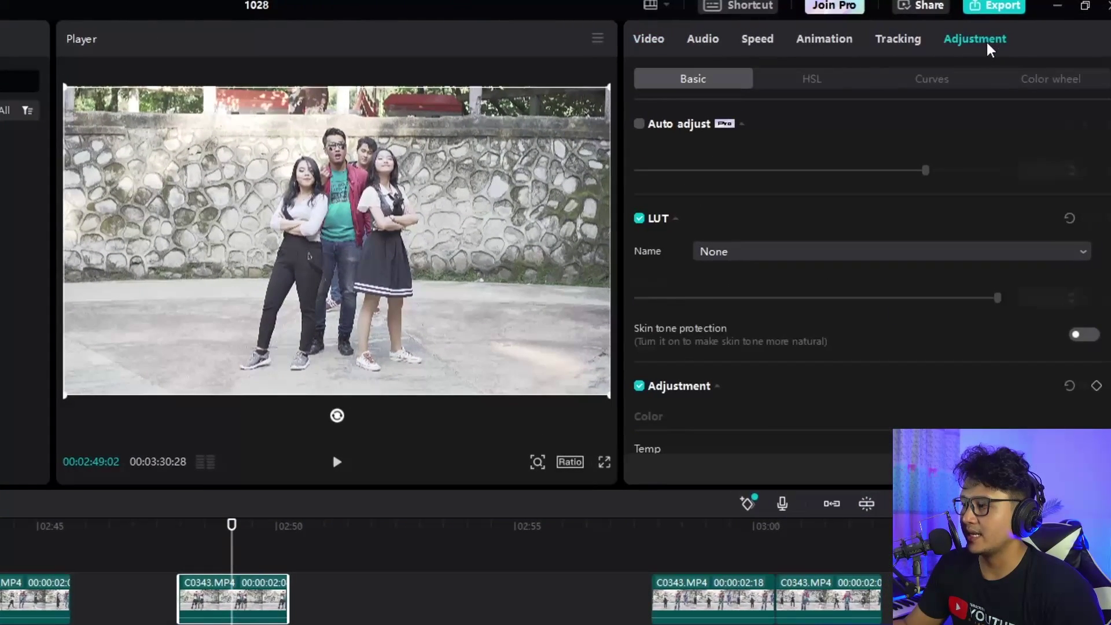
- Set the clip's brightness to -9, contrast to -11 and highlight to -12
scroll(844, 180, down, 10)
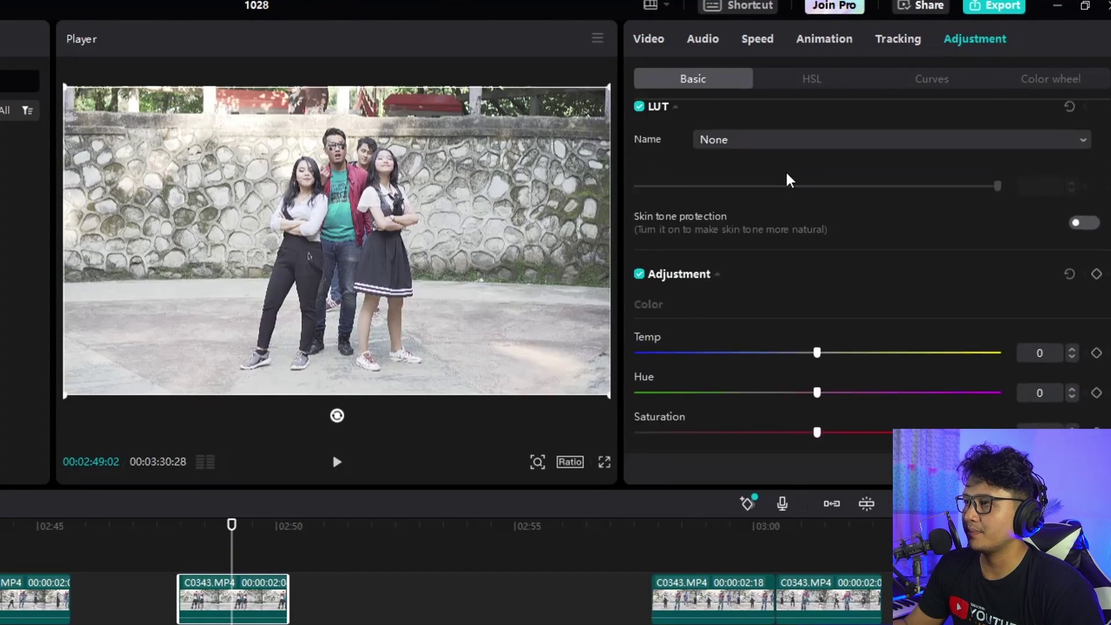
scroll(931, 215, up, 8)
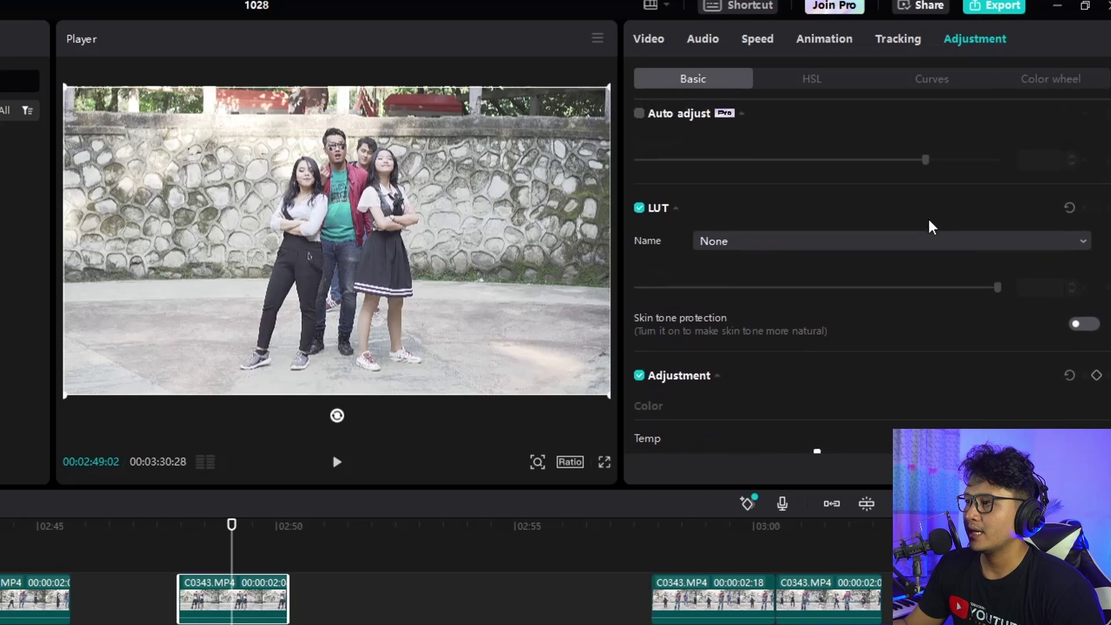
scroll(930, 224, down, 3)
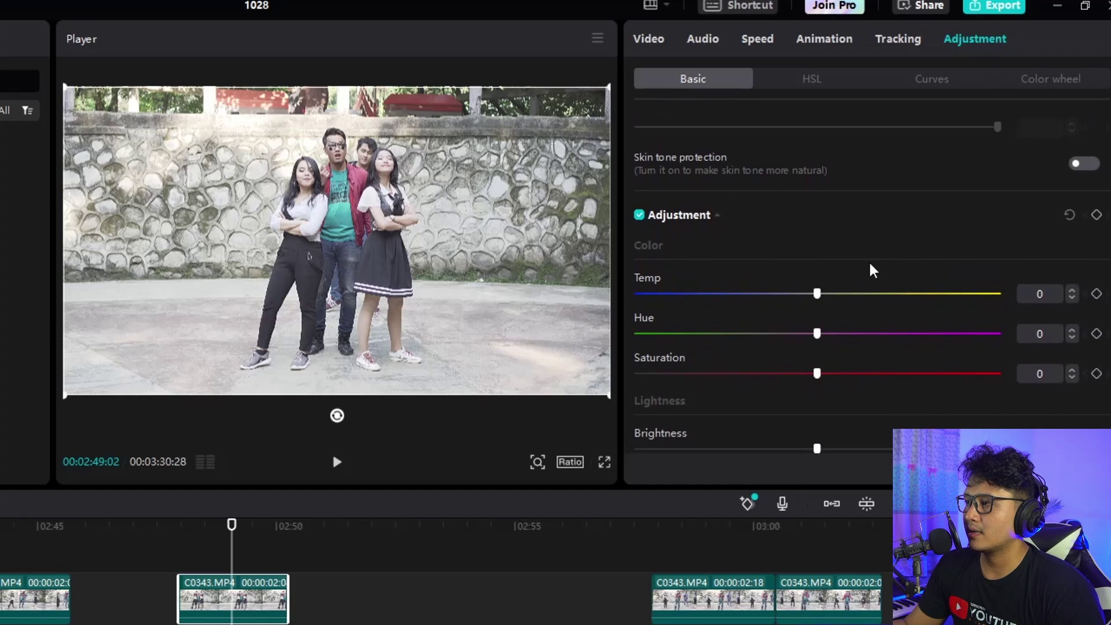
scroll(964, 397, down, 2)
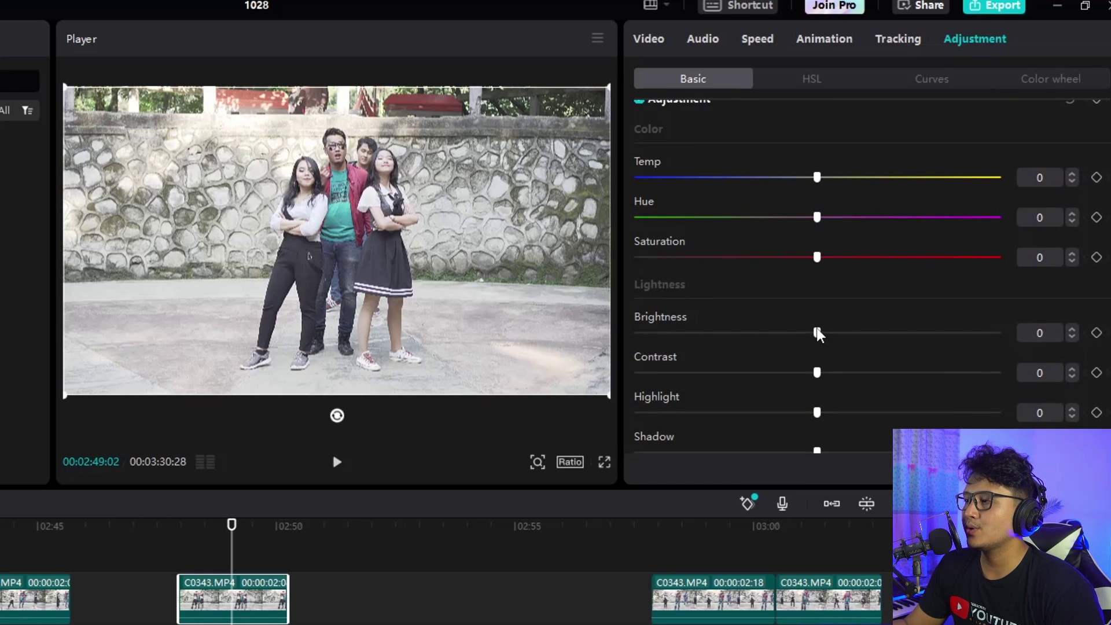
drag(818, 335, 785, 335)
drag(817, 372, 779, 372)
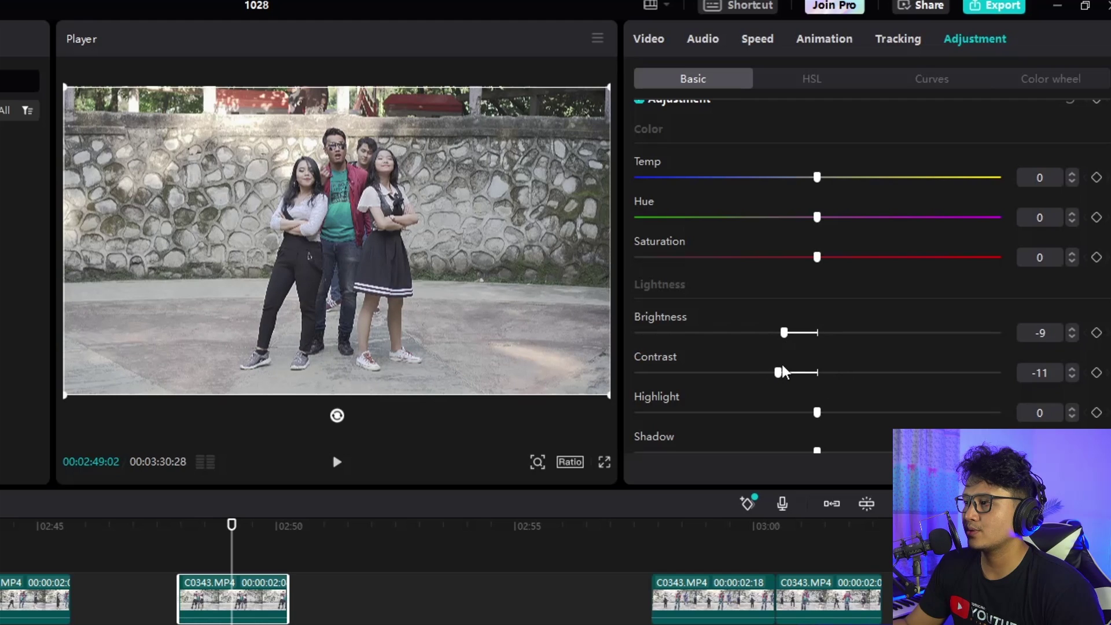
drag(819, 412, 772, 422)
- Set the clip's shadow to 7 and add a slight positive vignette
scroll(868, 370, down, 3)
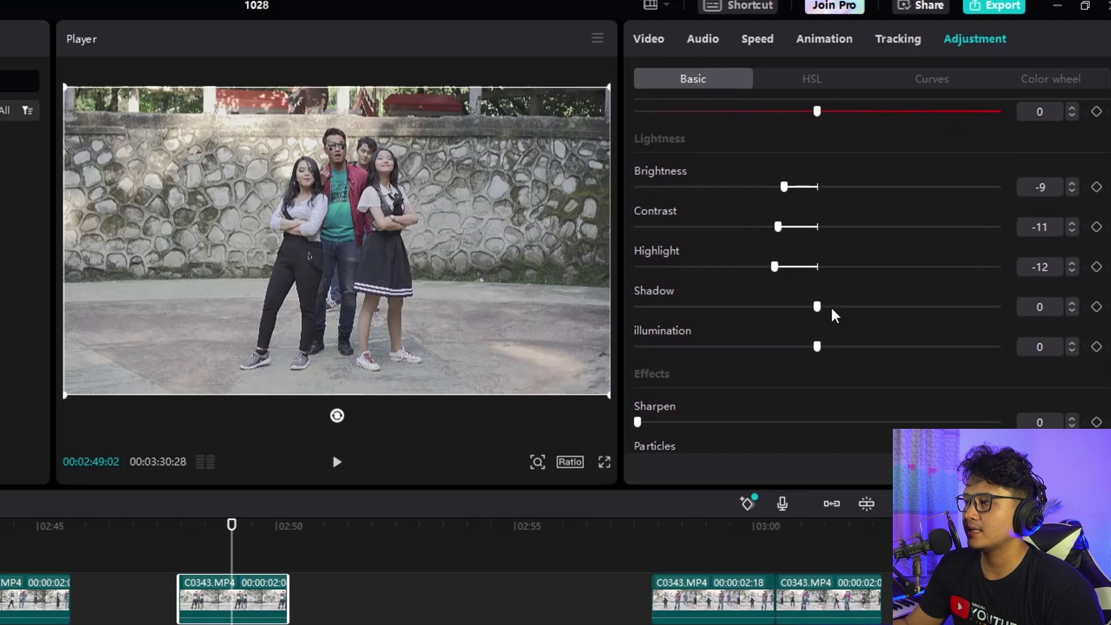
drag(818, 310, 844, 310)
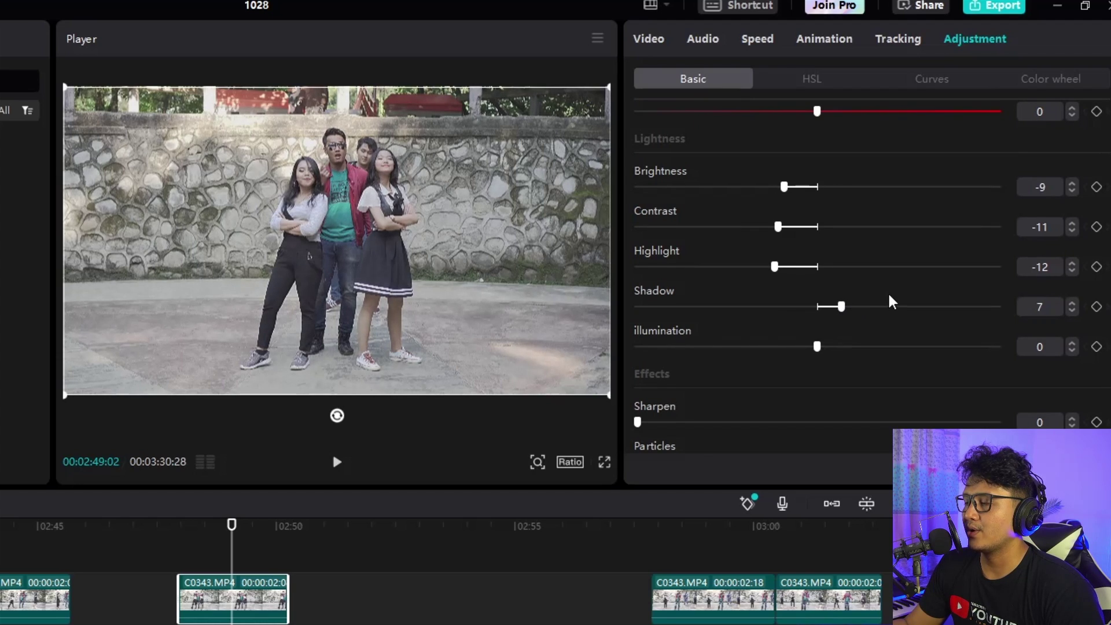
scroll(890, 300, down, 2)
drag(814, 445, 843, 438)
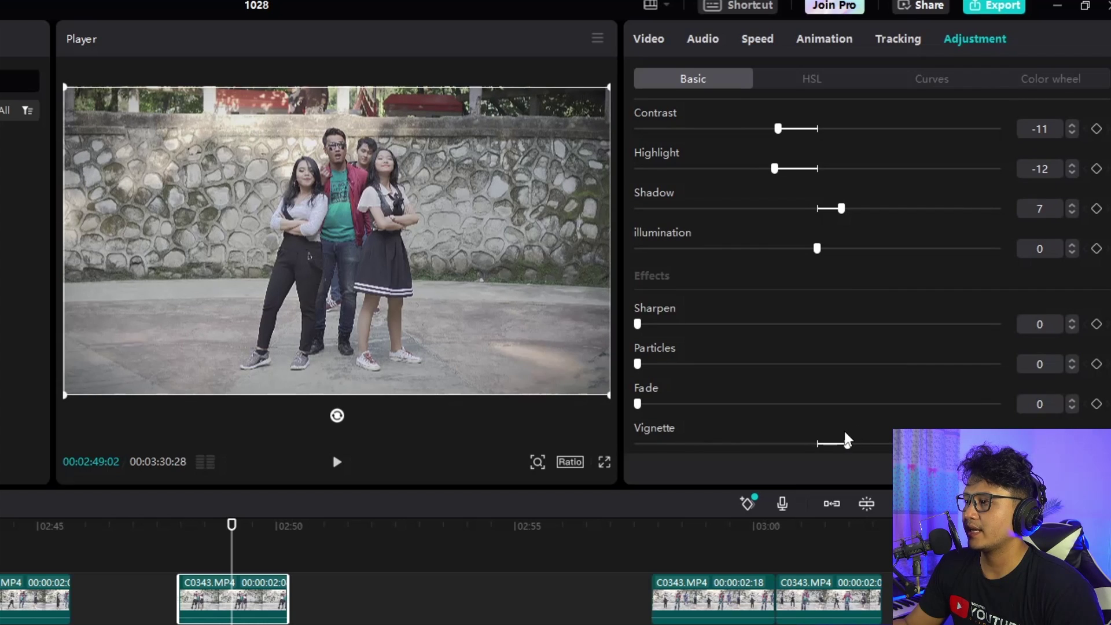
- In the clip's HSL adjustments, set the red saturation to 55 and the red brightness to -15
click(825, 82)
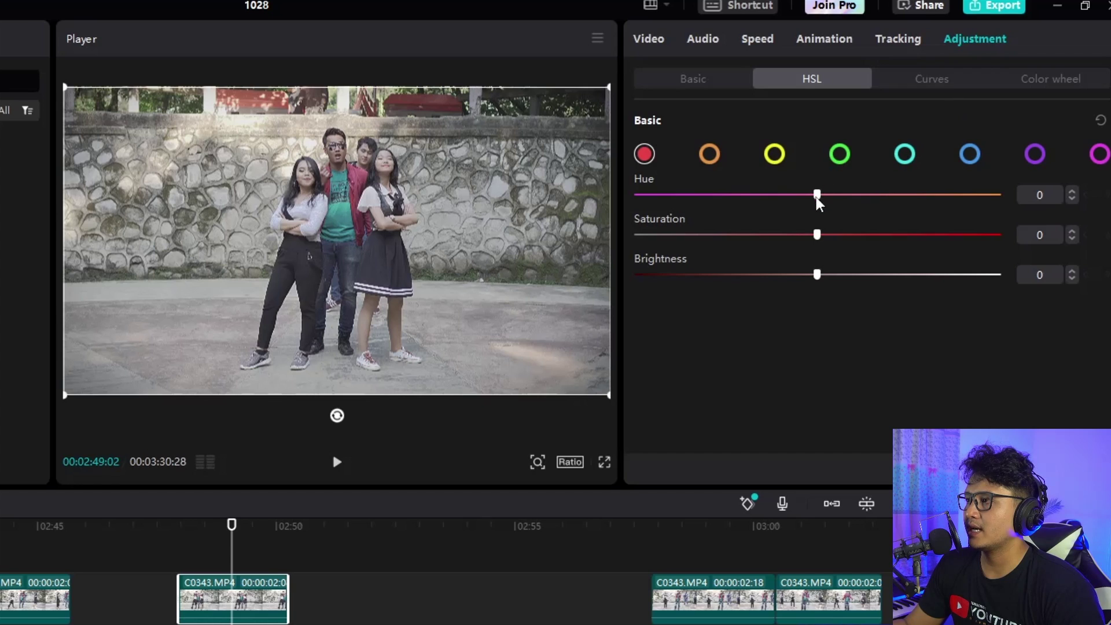
drag(817, 196, 916, 235)
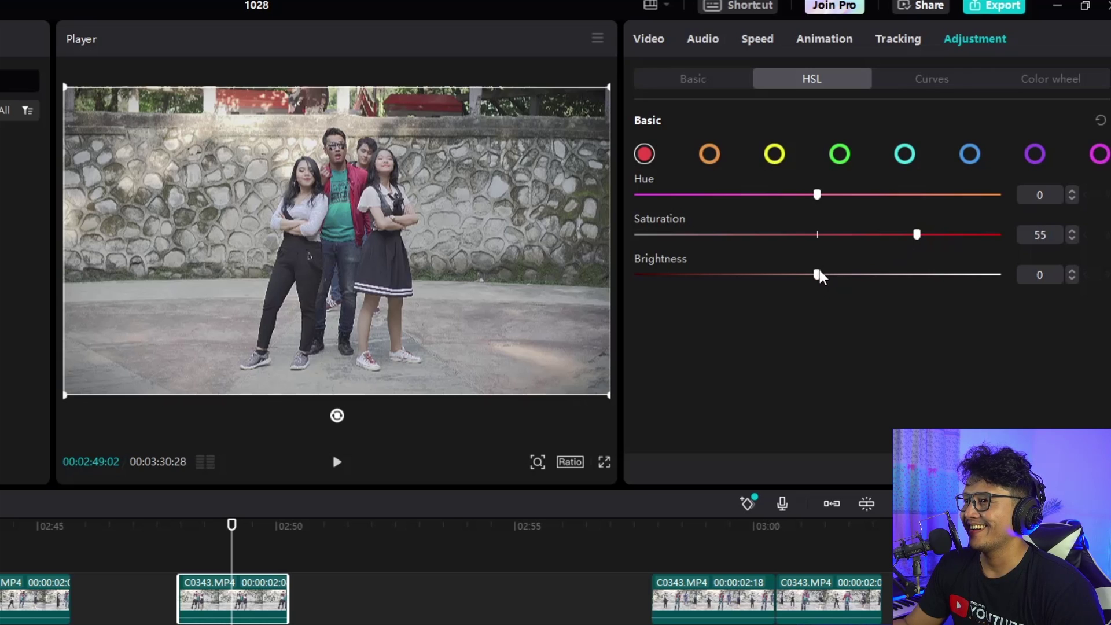
drag(818, 275, 787, 287)
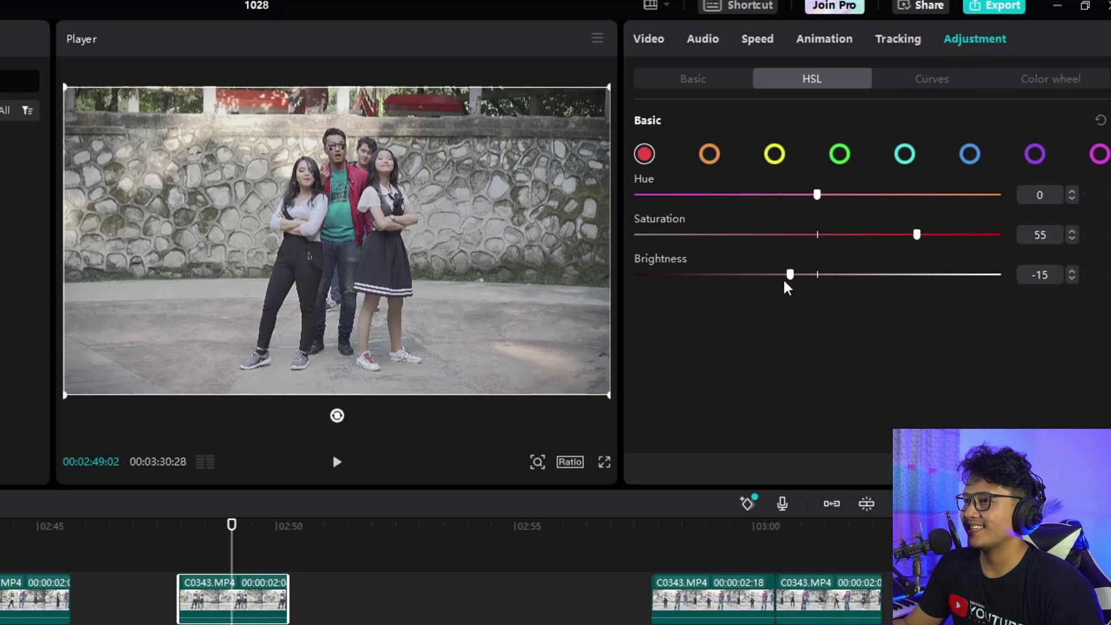
- Set the HSL green hue to -92, reduce the green saturation almost to its minimum and lower the green brightness
click(778, 155)
click(844, 156)
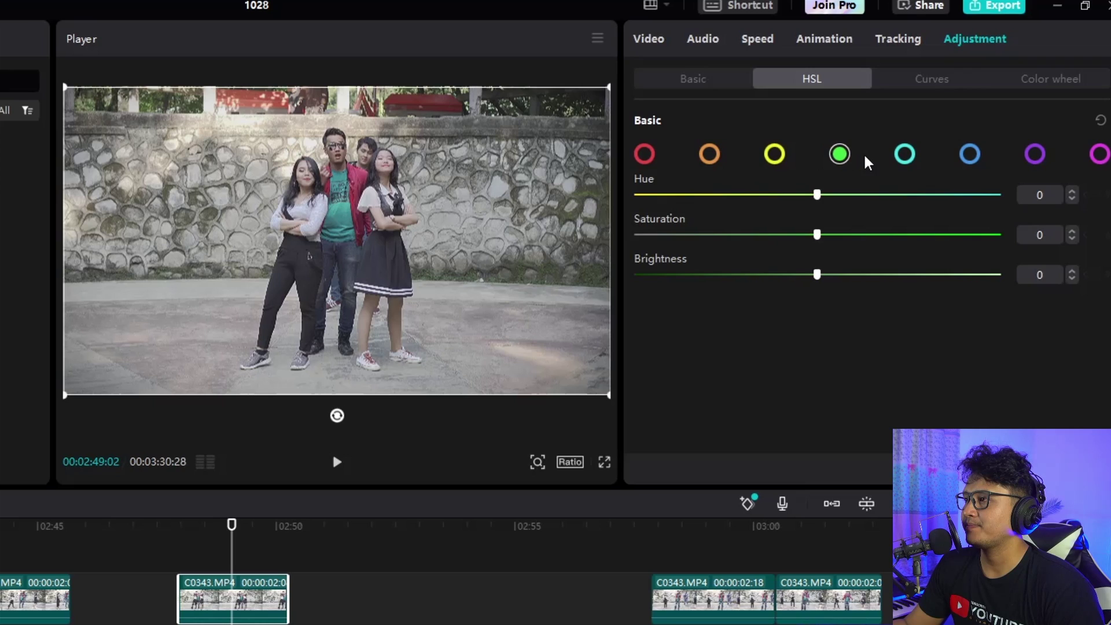
drag(804, 197, 651, 197)
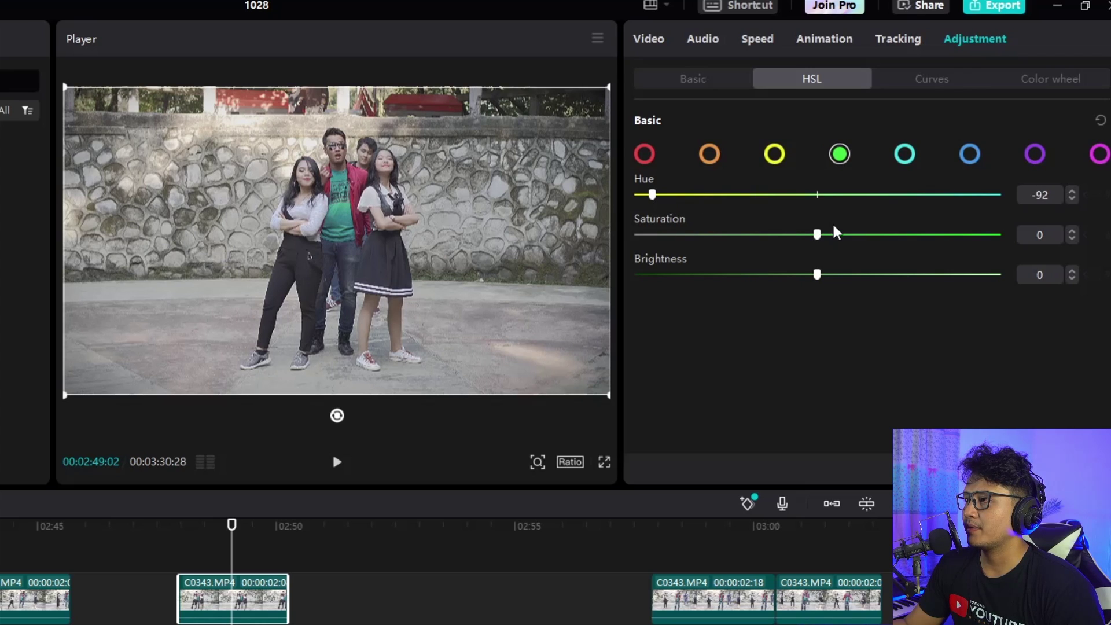
drag(817, 234, 637, 235)
drag(817, 275, 715, 294)
- Examine the Curves and Color wheel settings, and compare the clip with its basic adjustments turned off and back on
click(939, 87)
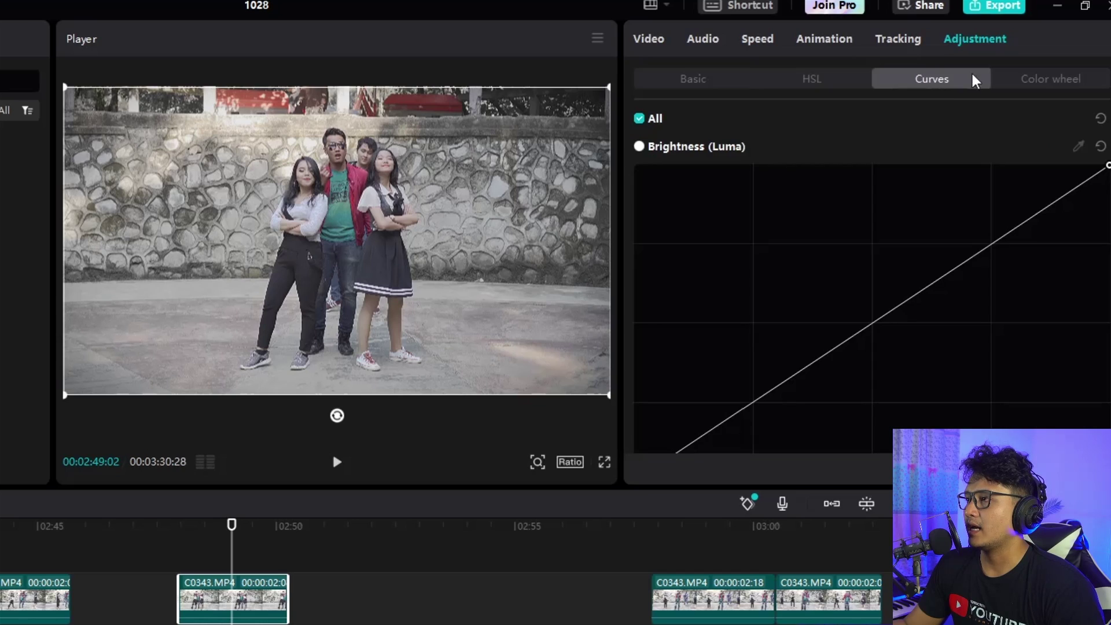
click(1048, 81)
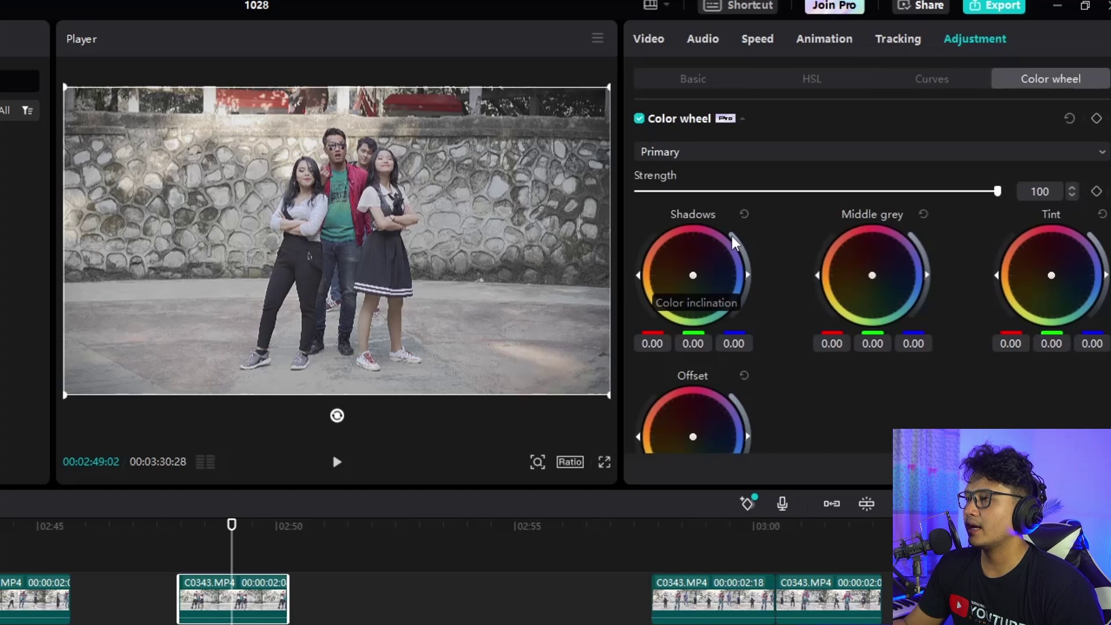
click(706, 79)
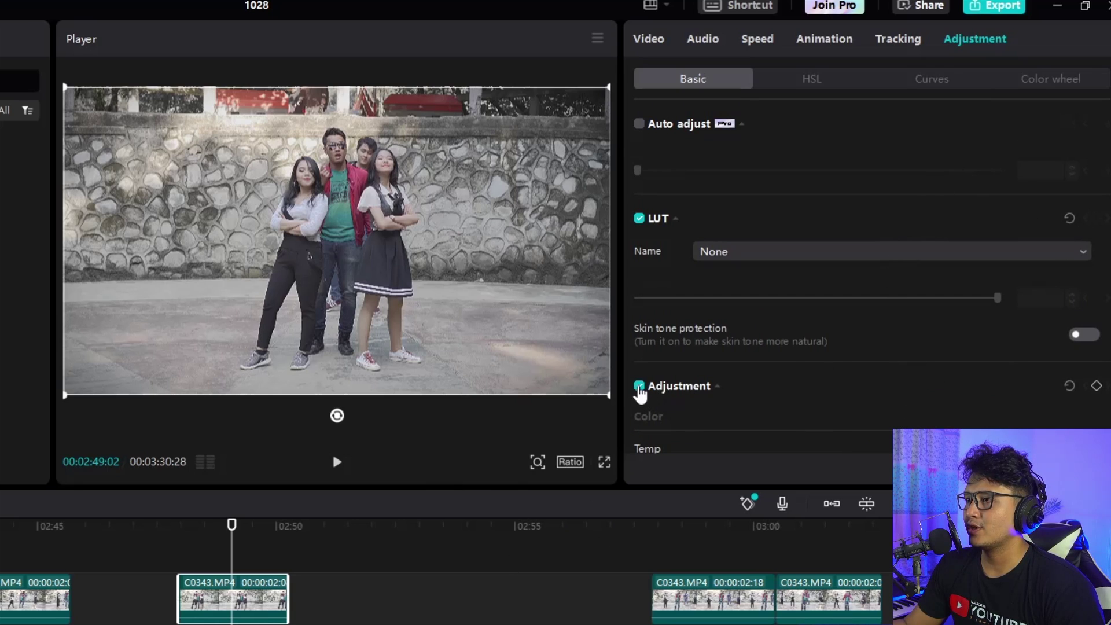
click(639, 389)
click(640, 391)
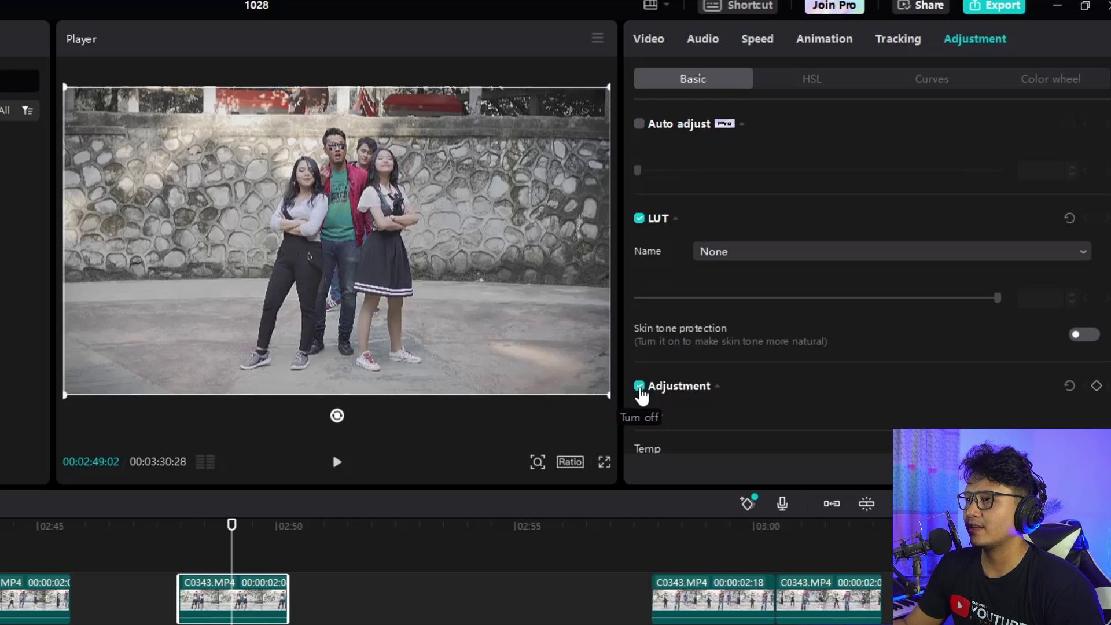
click(639, 387)
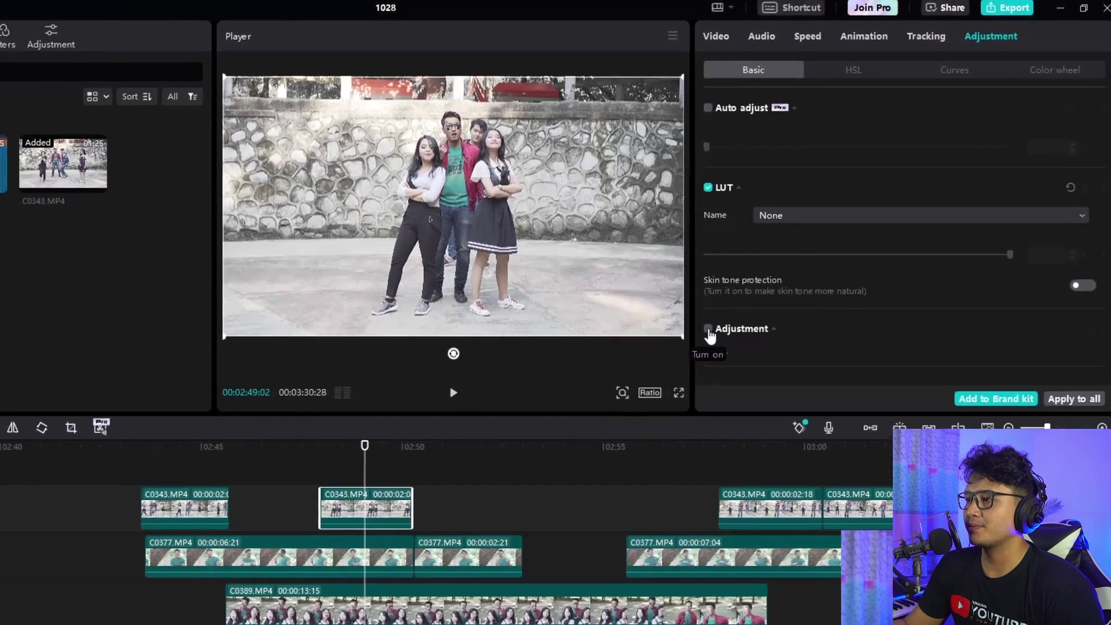
click(639, 387)
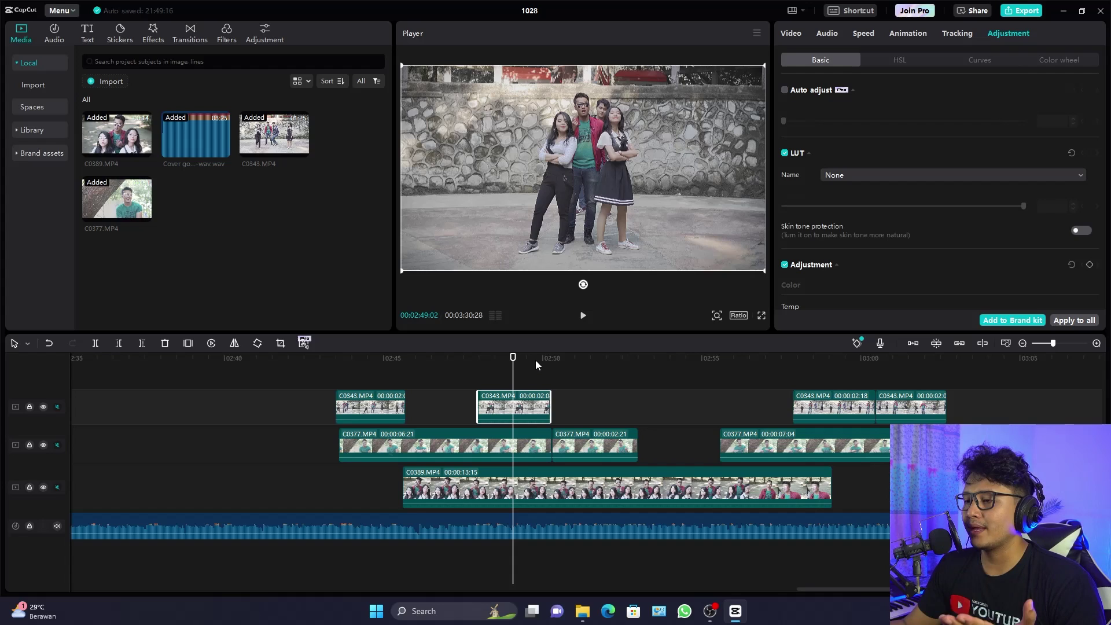
- Compare the graded C0343.MP4 clip near 02:49 with the ungraded one near 02:44 in the preview
click(520, 359)
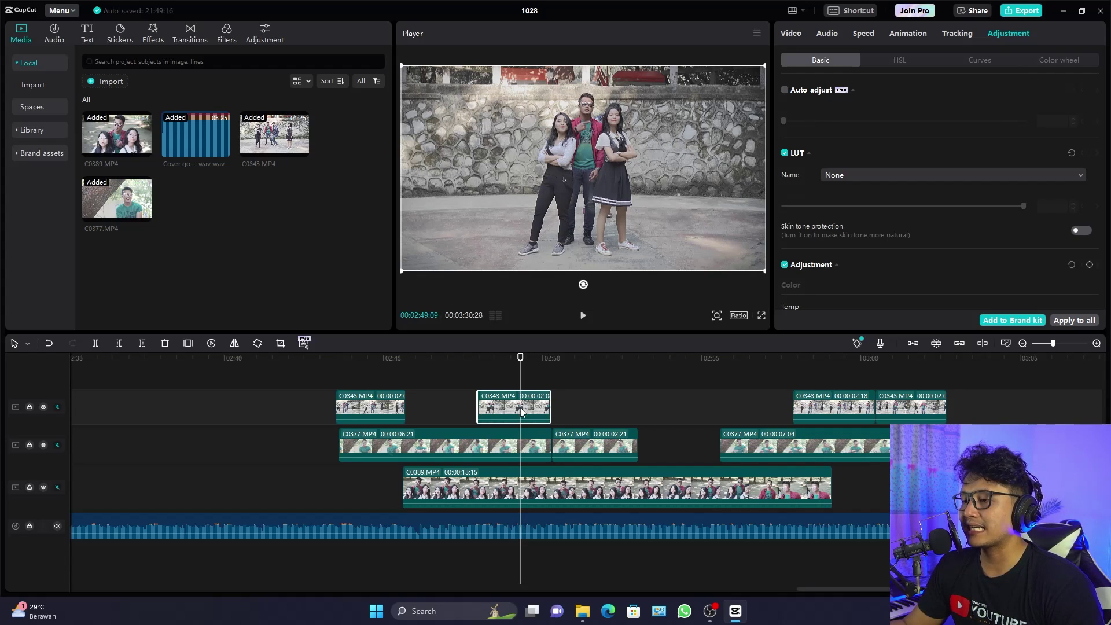
click(593, 444)
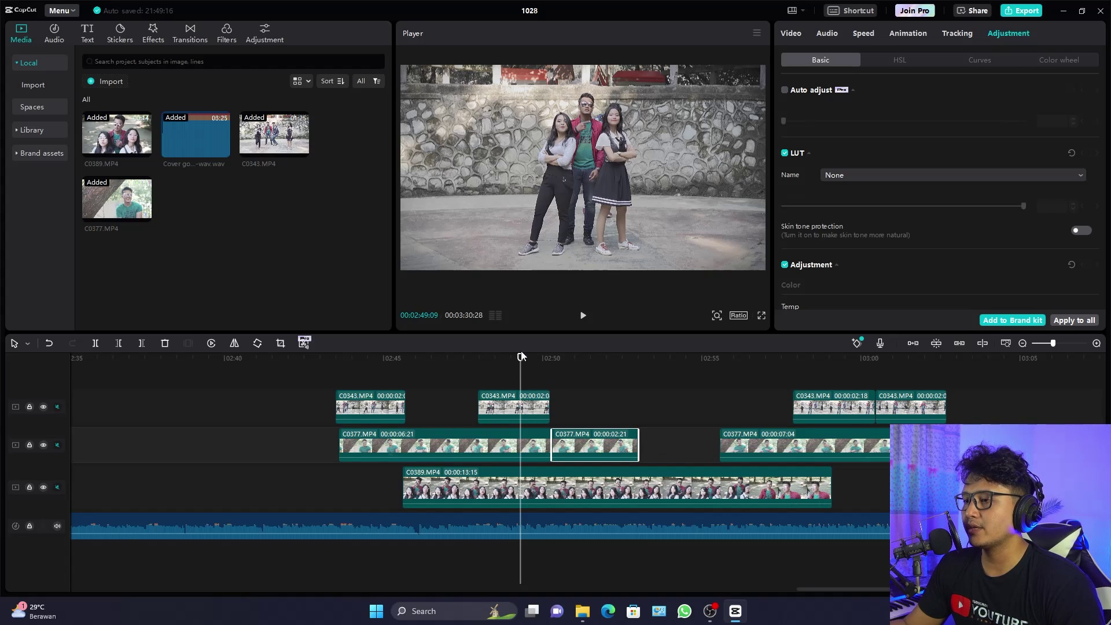
drag(521, 357, 365, 357)
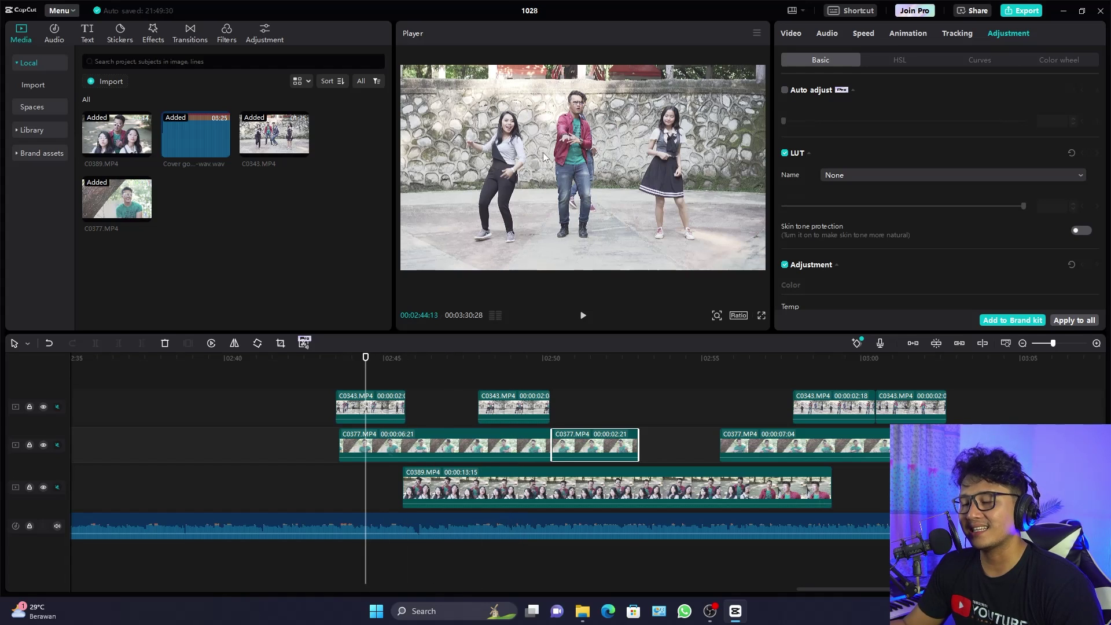
drag(365, 360, 596, 420)
click(526, 362)
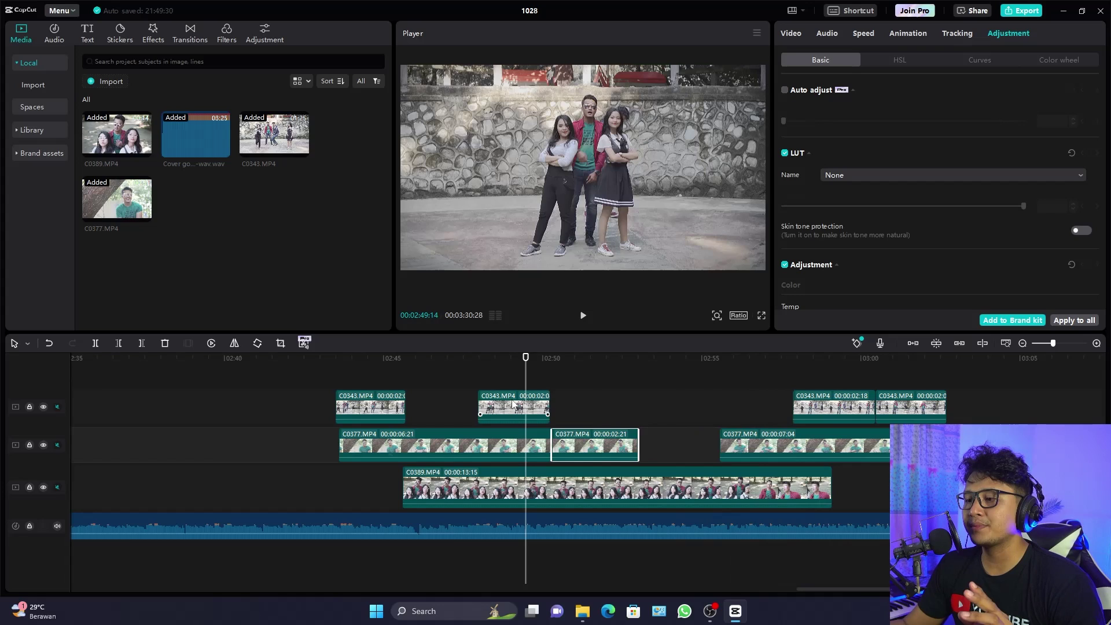
click(498, 405)
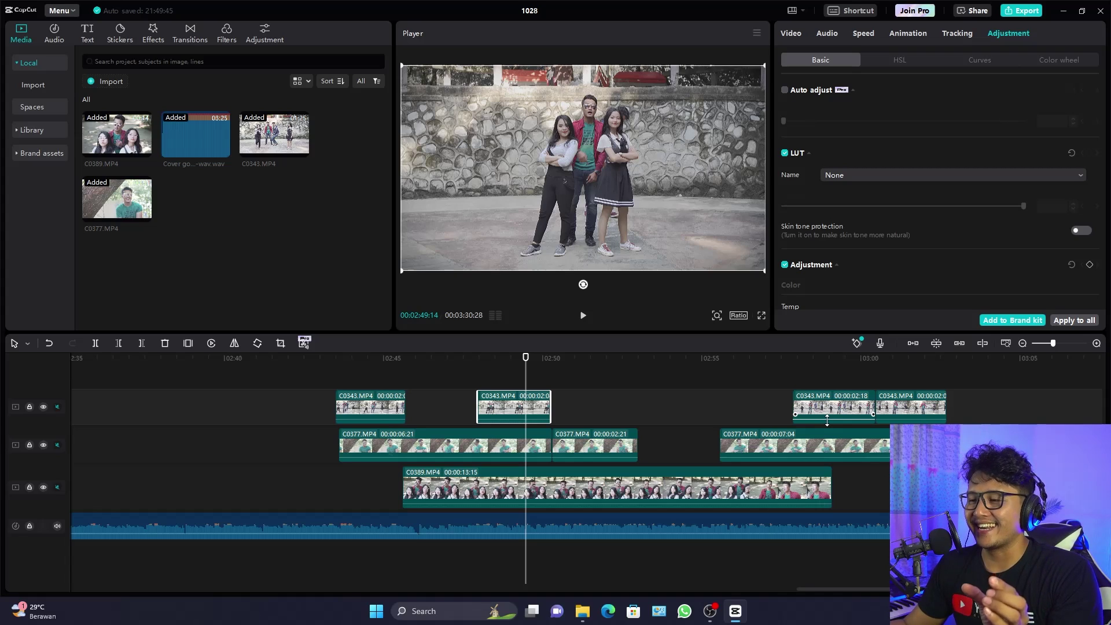
- Reset the basic color, lightness and effects adjustments of the C0343.MP4 clip near 02:49
click(523, 374)
drag(521, 361, 517, 360)
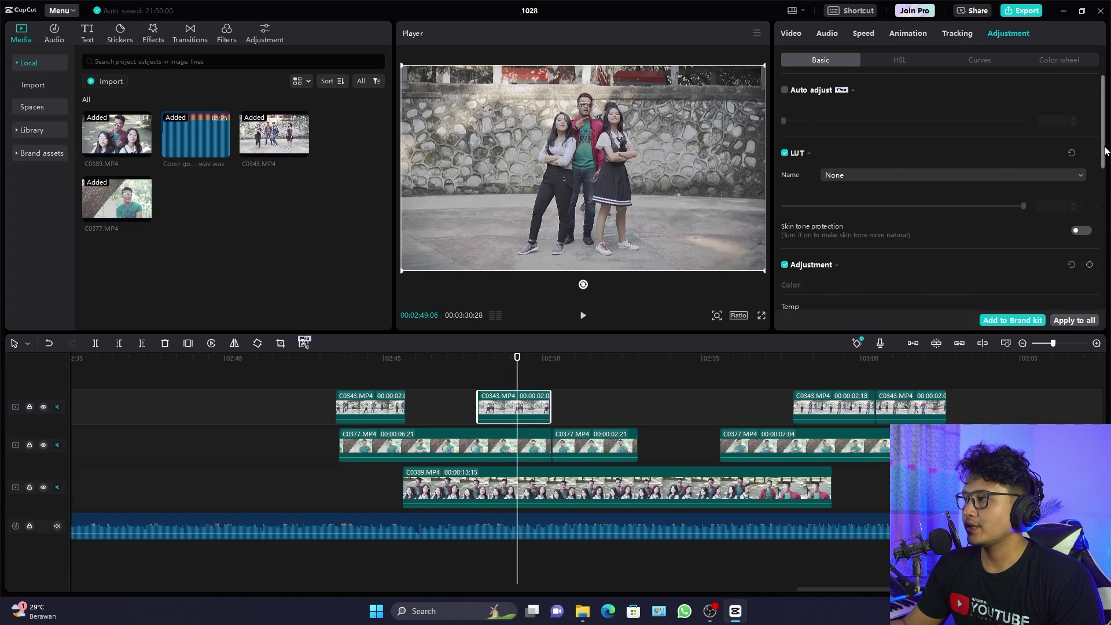
drag(1106, 151, 997, 192)
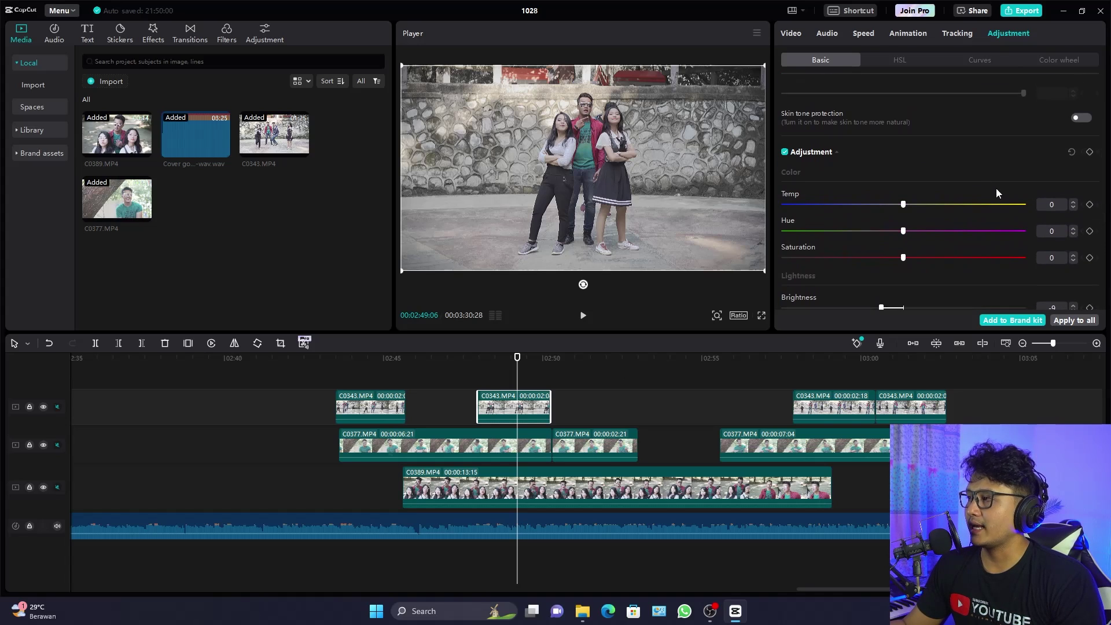
click(1071, 153)
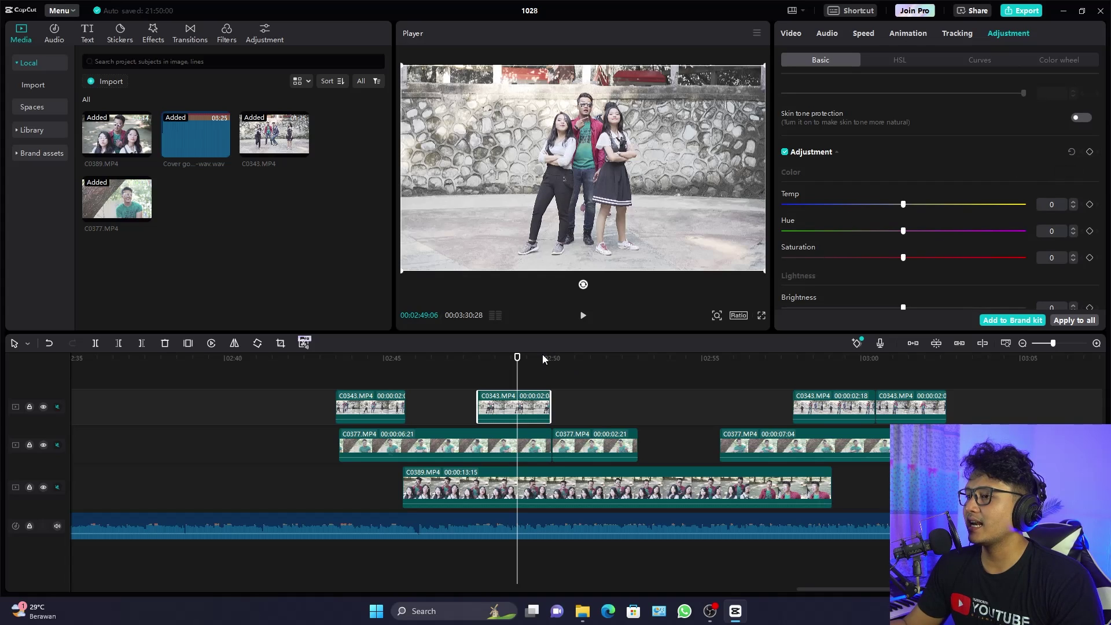
- Deselect the C0343.MP4 clip and open the customized adjustments library
click(1020, 411)
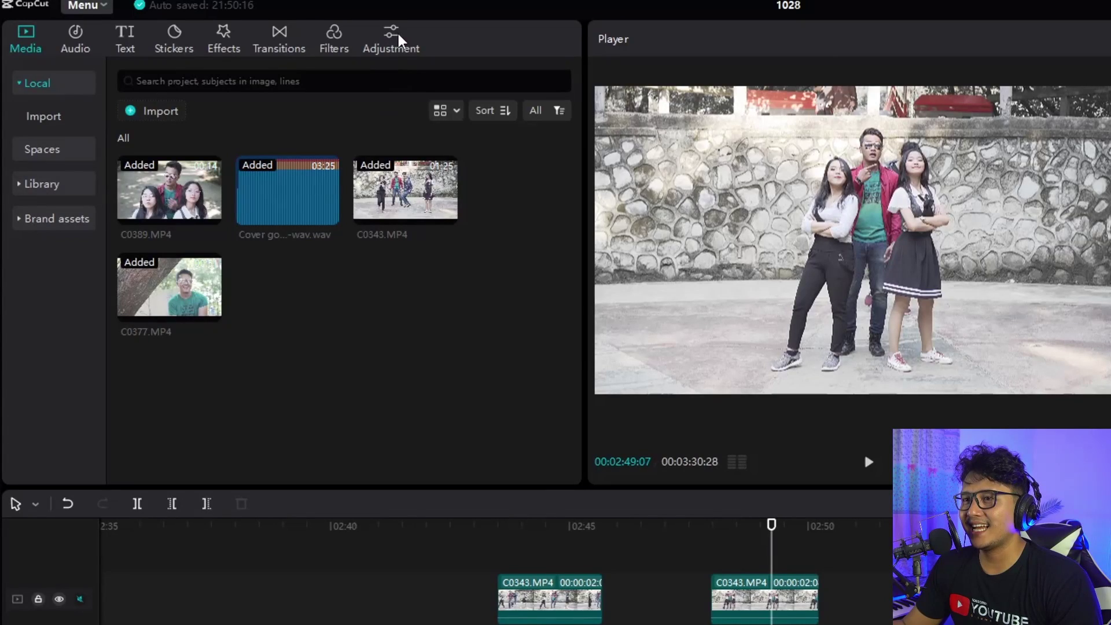
click(393, 38)
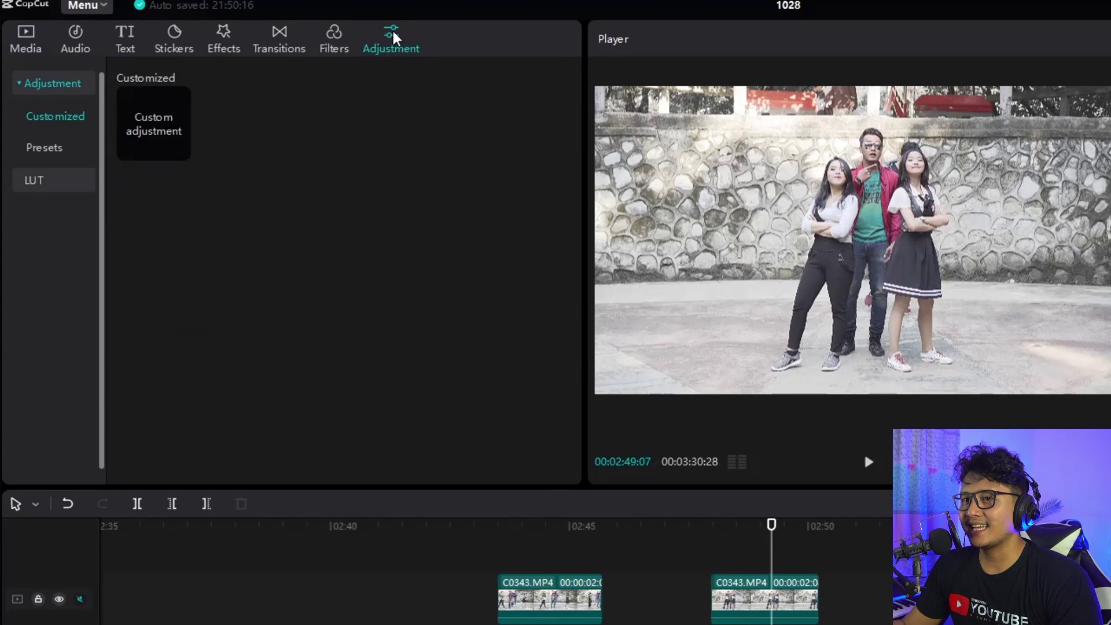
mouse_move(164, 132)
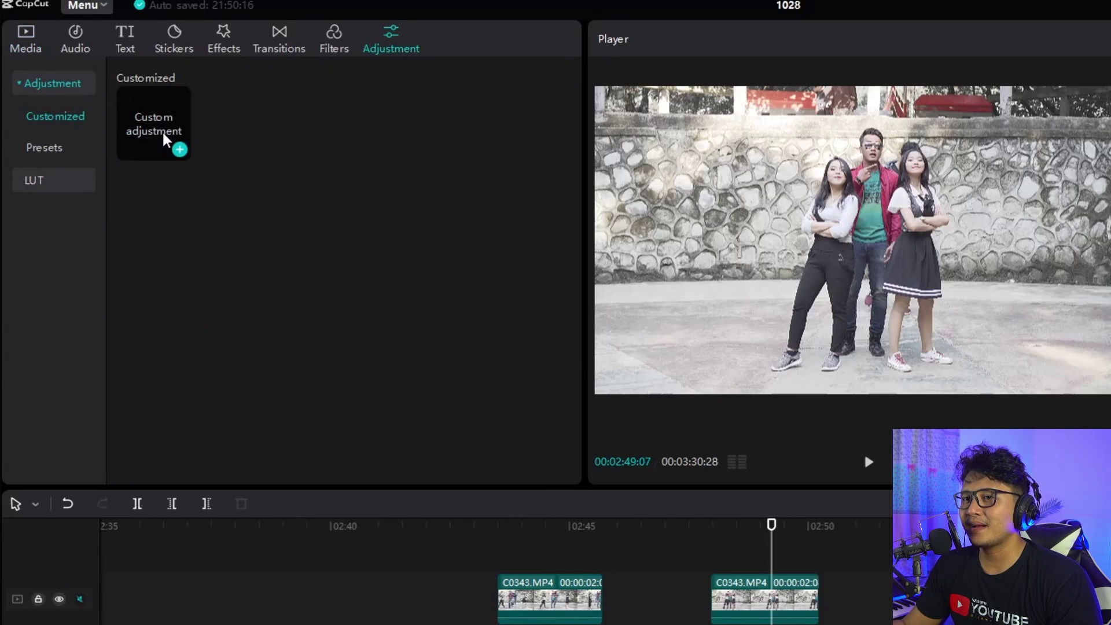
drag(166, 149, 214, 497)
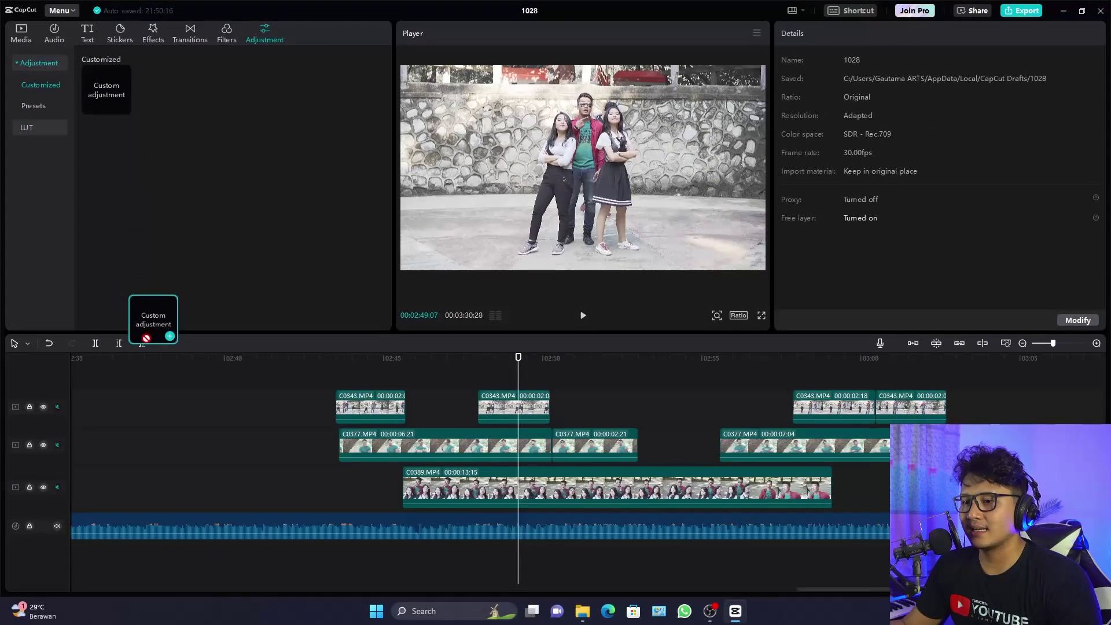
drag(147, 338, 184, 378)
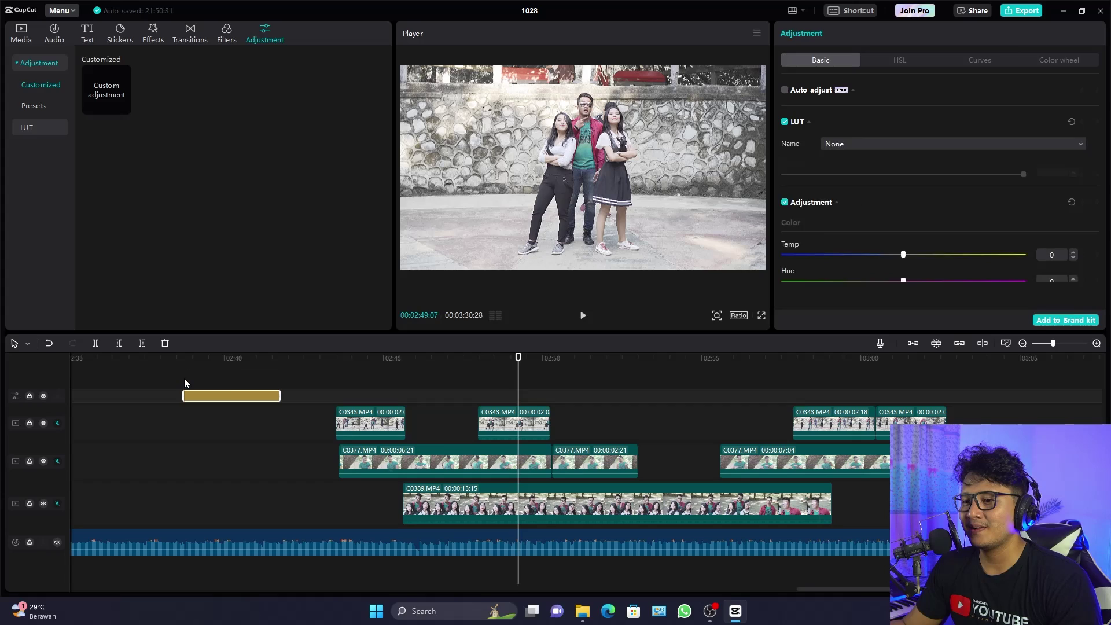
key(ctrl+z)
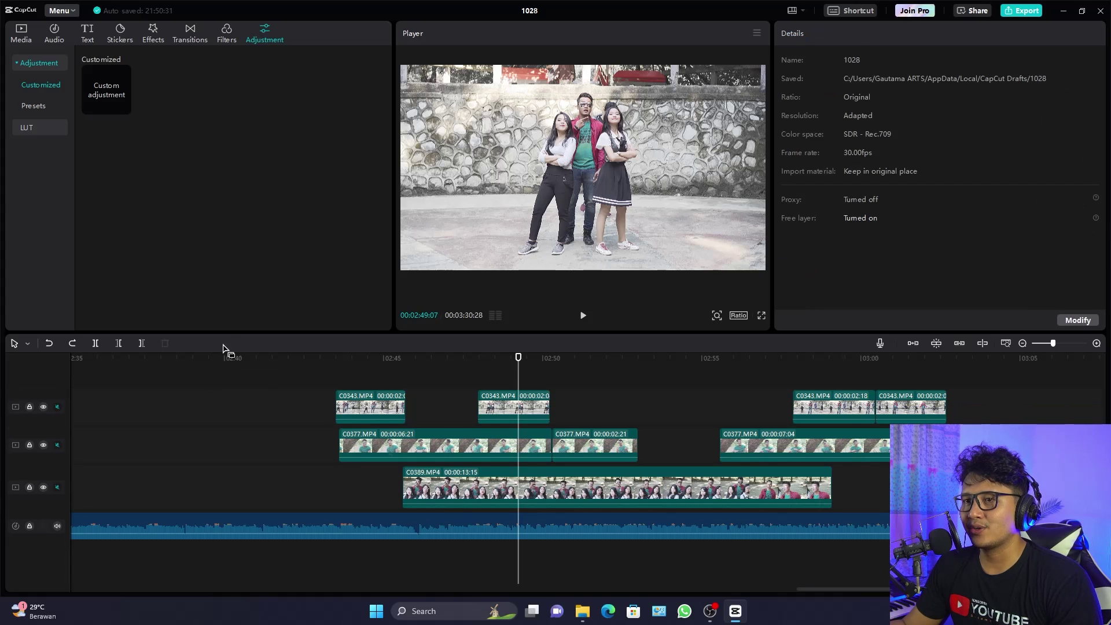
- Add a custom adjustment layer above the video tracks and position it over the C0343.MP4 clip near 02:49
click(123, 108)
mouse_move(576, 399)
mouse_down()
mouse_move(548, 399)
mouse_move(592, 399)
mouse_up()
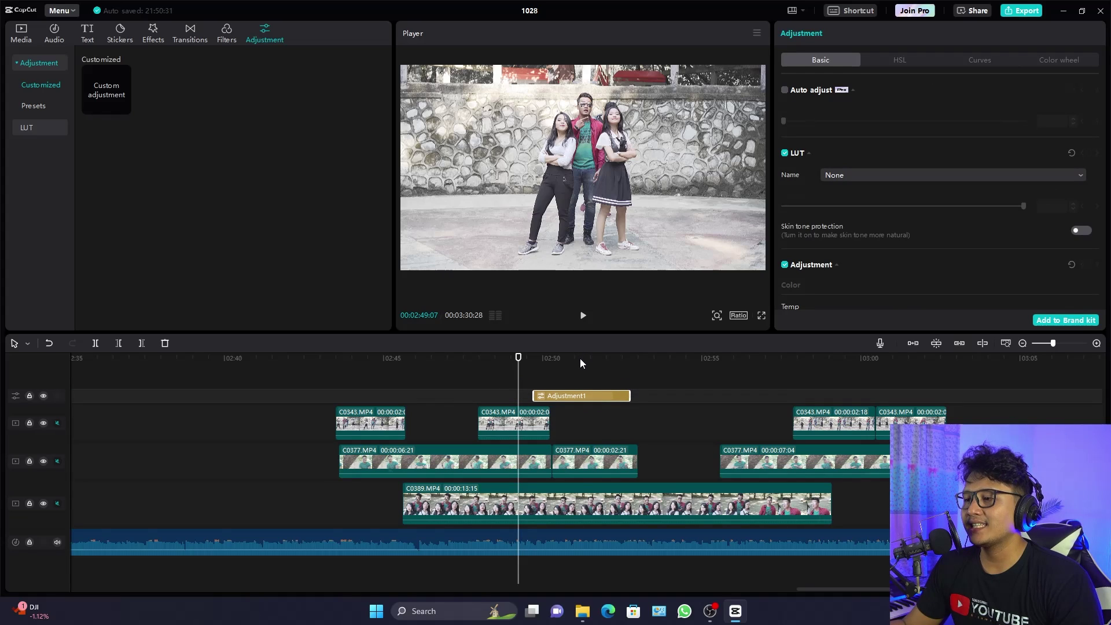
click(581, 360)
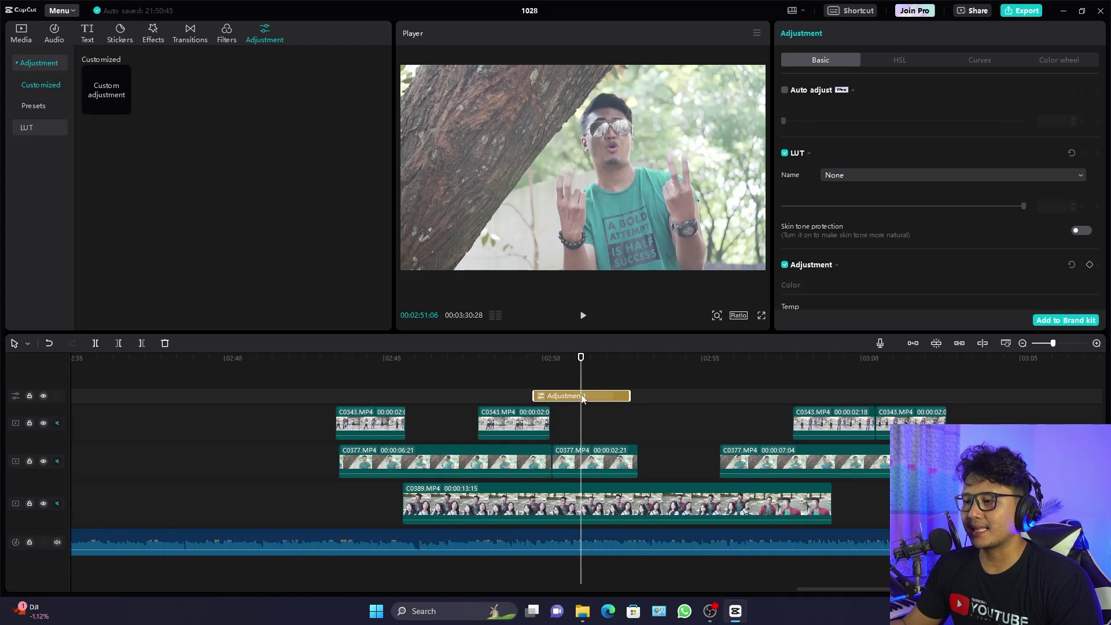
drag(582, 398, 522, 399)
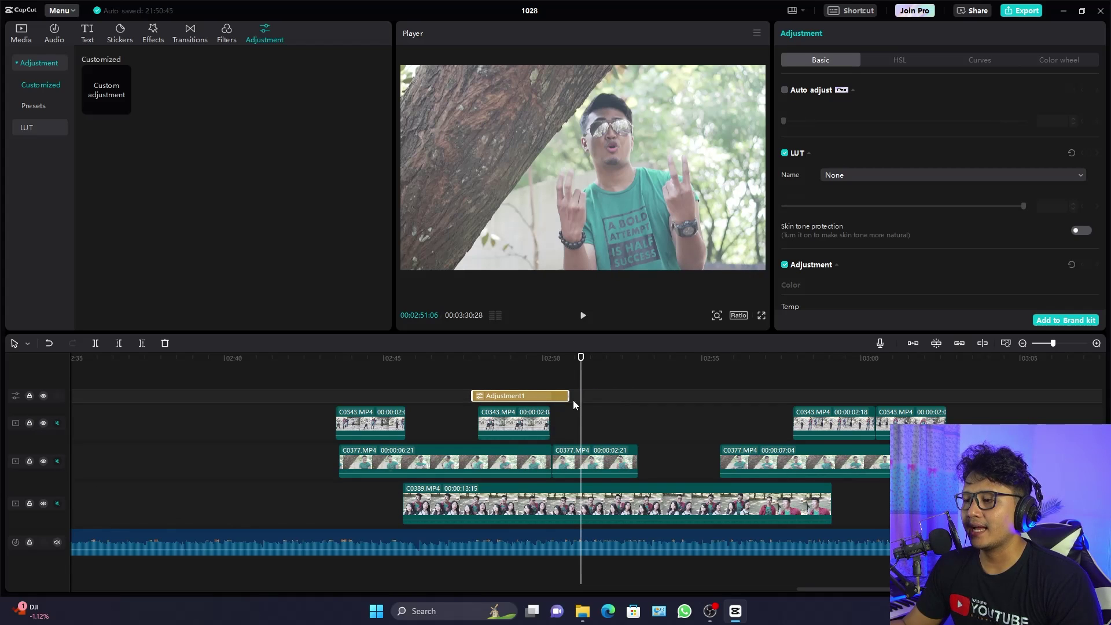
- Trim the adjustment layer closer to the ends of the C0343.MP4 clip near 02:49 and select the layer for grading
click(538, 397)
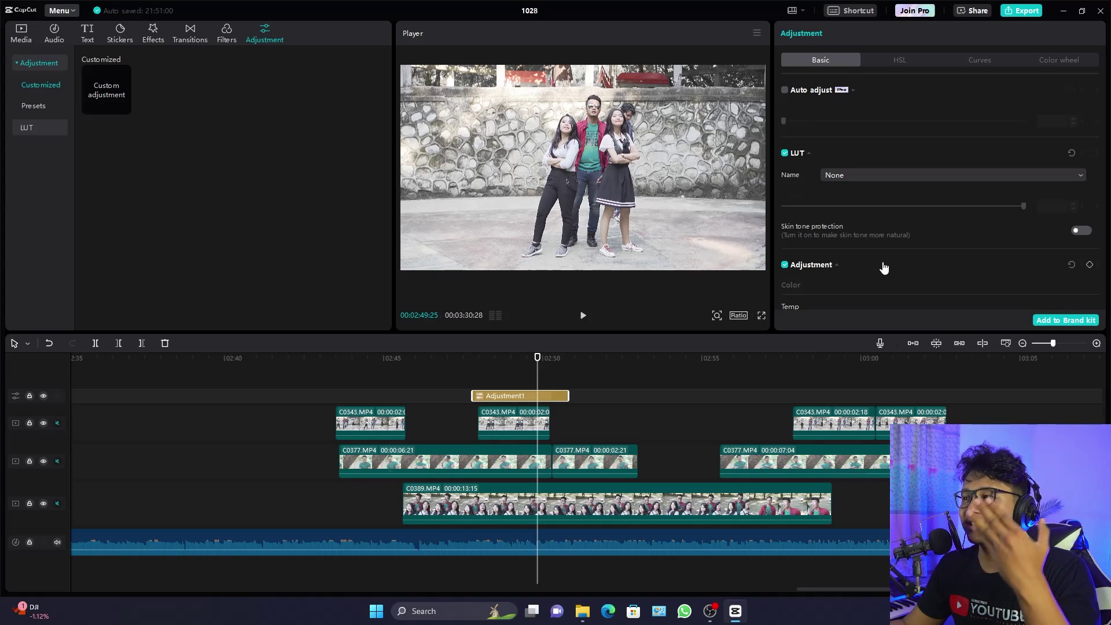
click(596, 383)
click(559, 398)
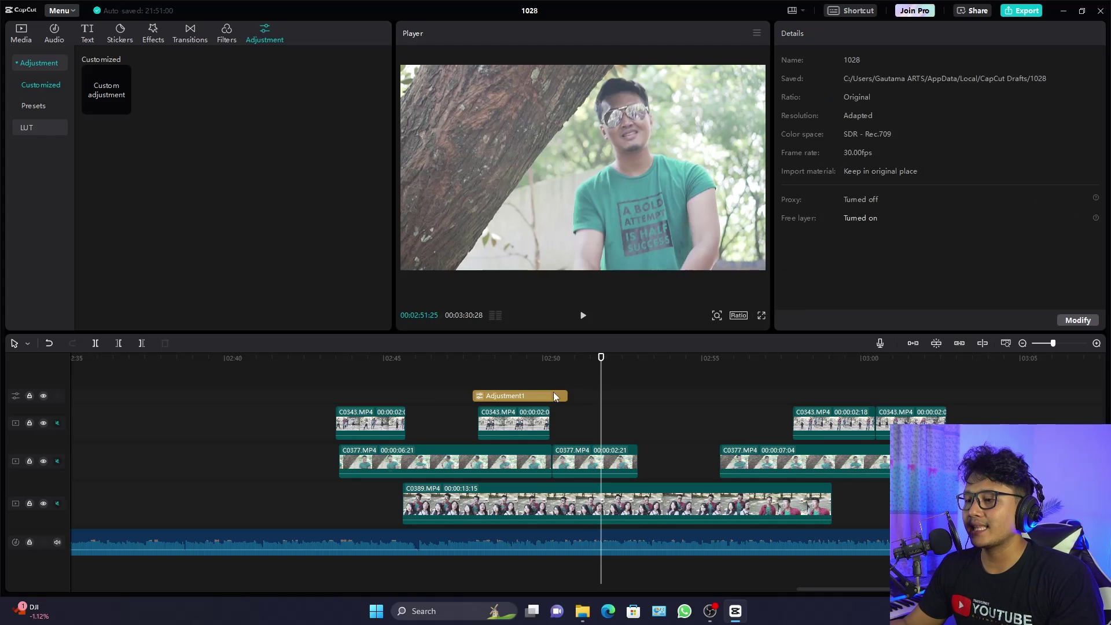
click(530, 400)
click(520, 358)
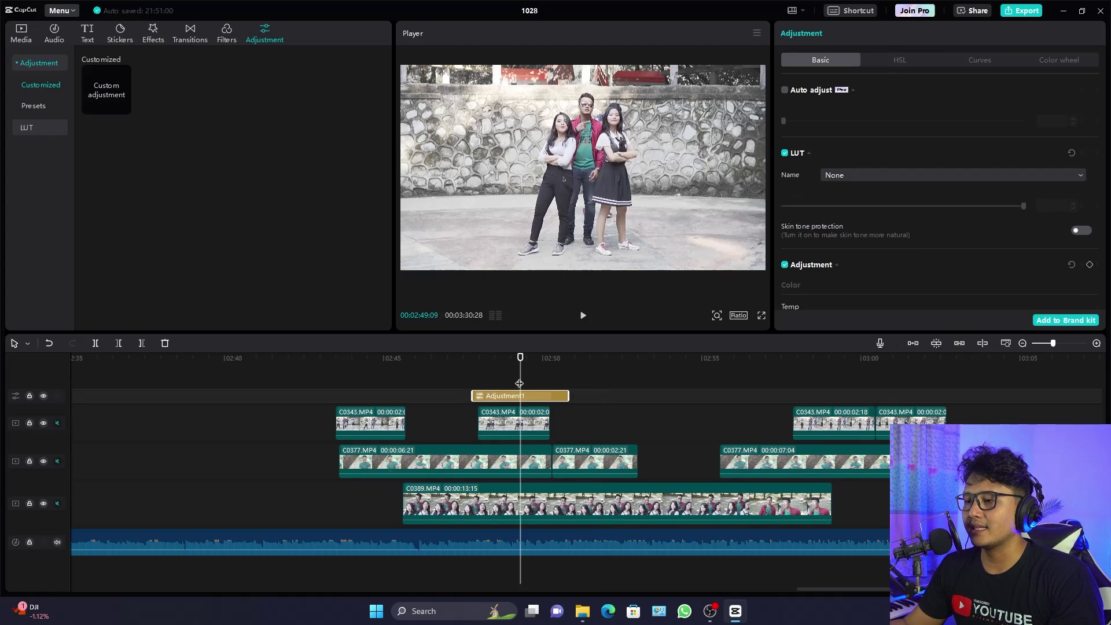
click(529, 412)
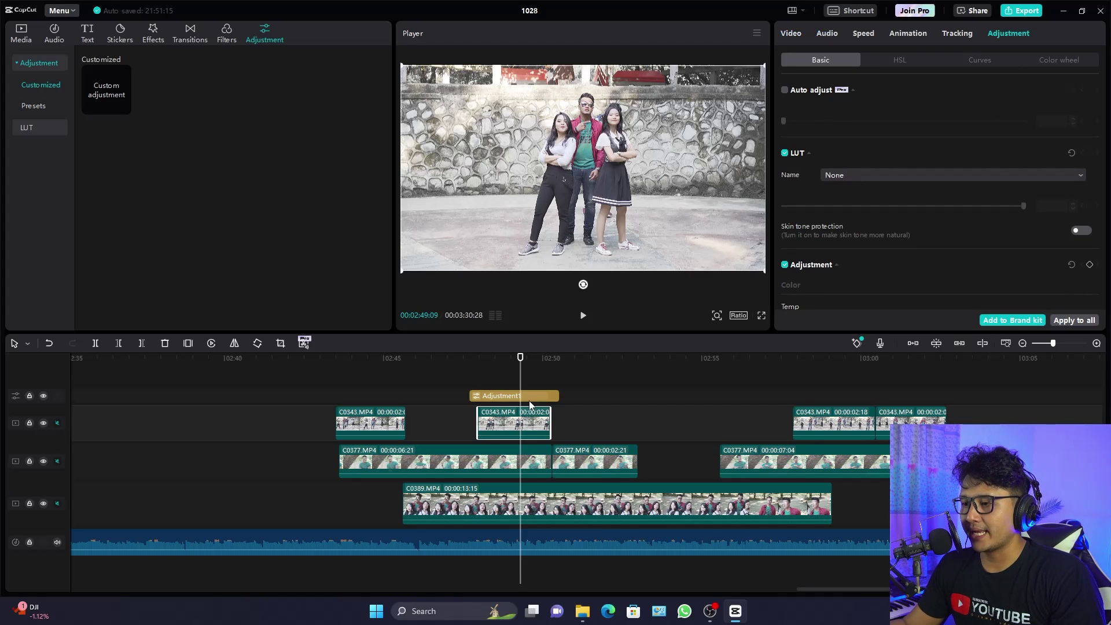
click(531, 398)
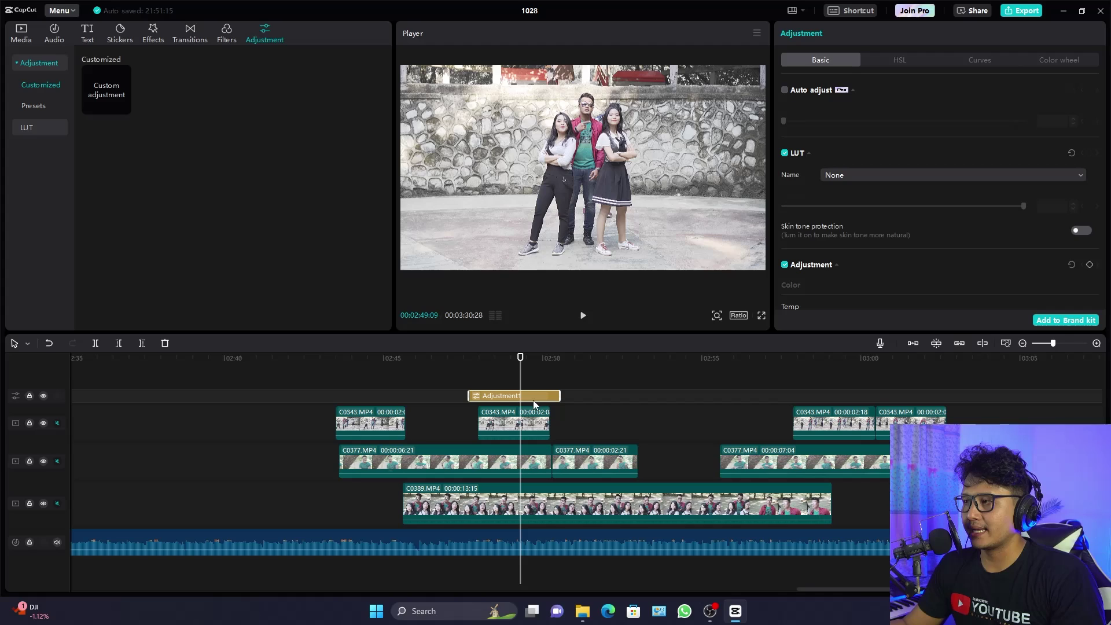
- Compare the basic adjustment settings available on the adjustment layer with those of the C0343.MP4 clip beneath it
scroll(946, 244, down, 6)
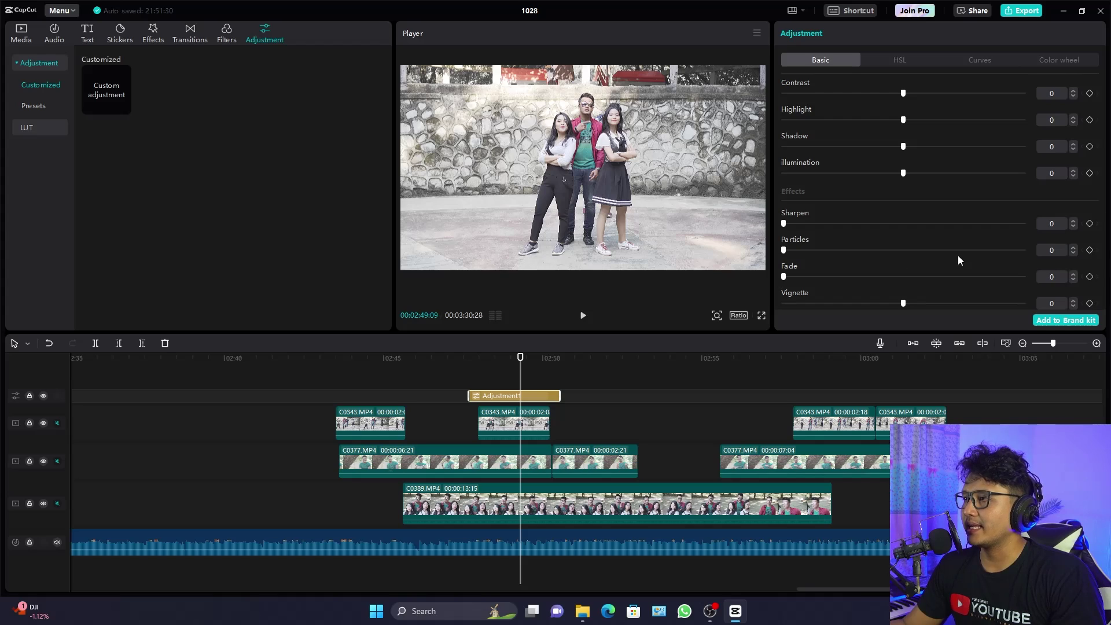
scroll(957, 255, up, 5)
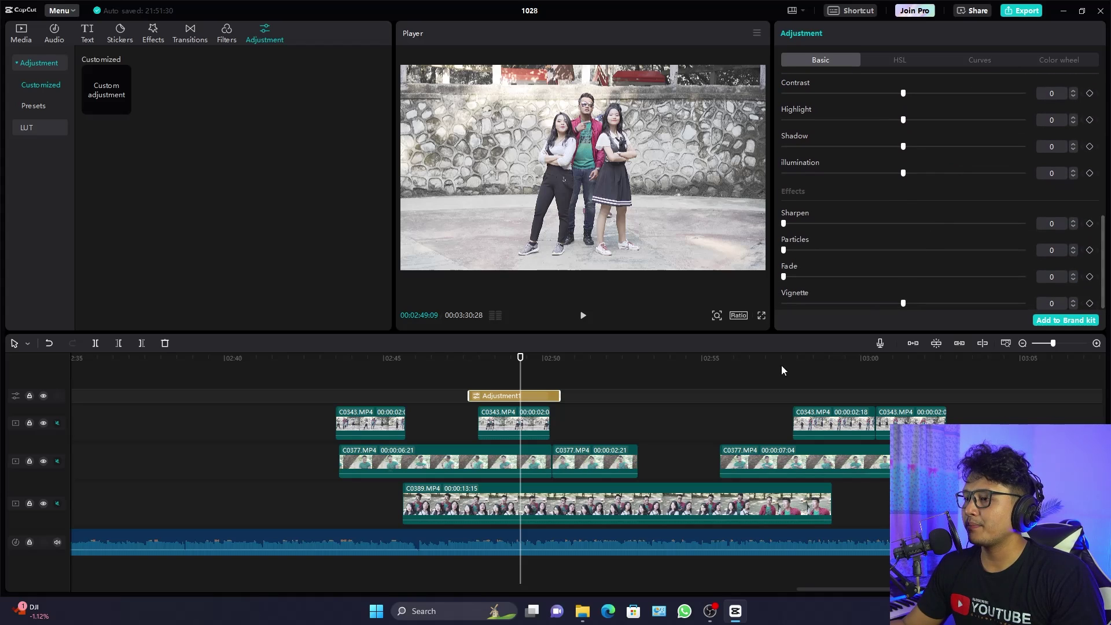
click(525, 427)
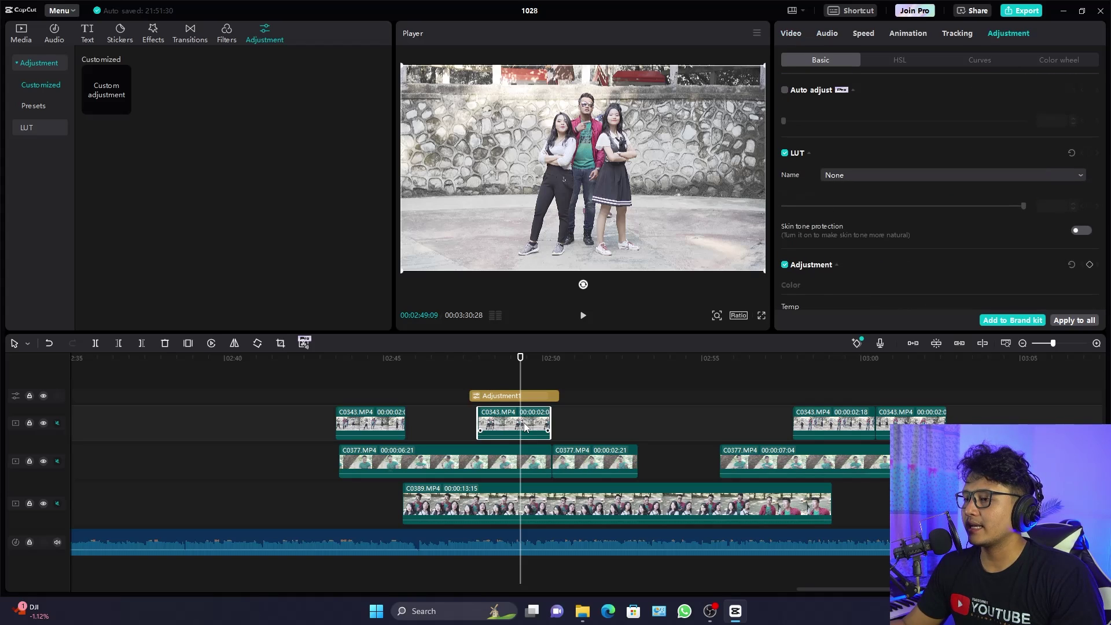
scroll(978, 172, down, 5)
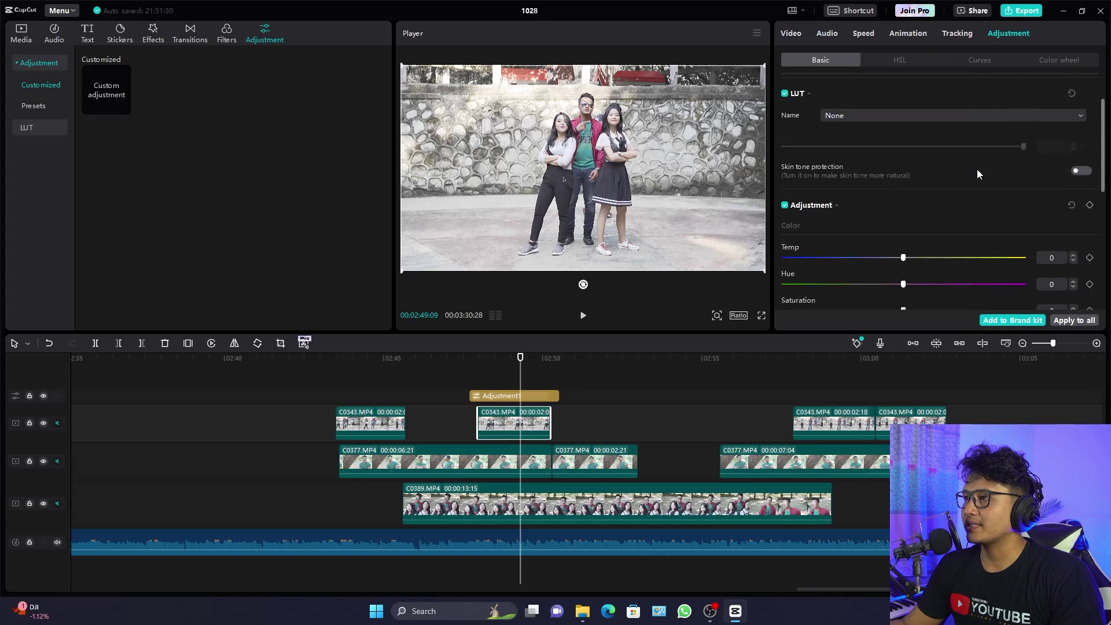
click(530, 398)
scroll(984, 249, down, 3)
scroll(989, 255, up, 5)
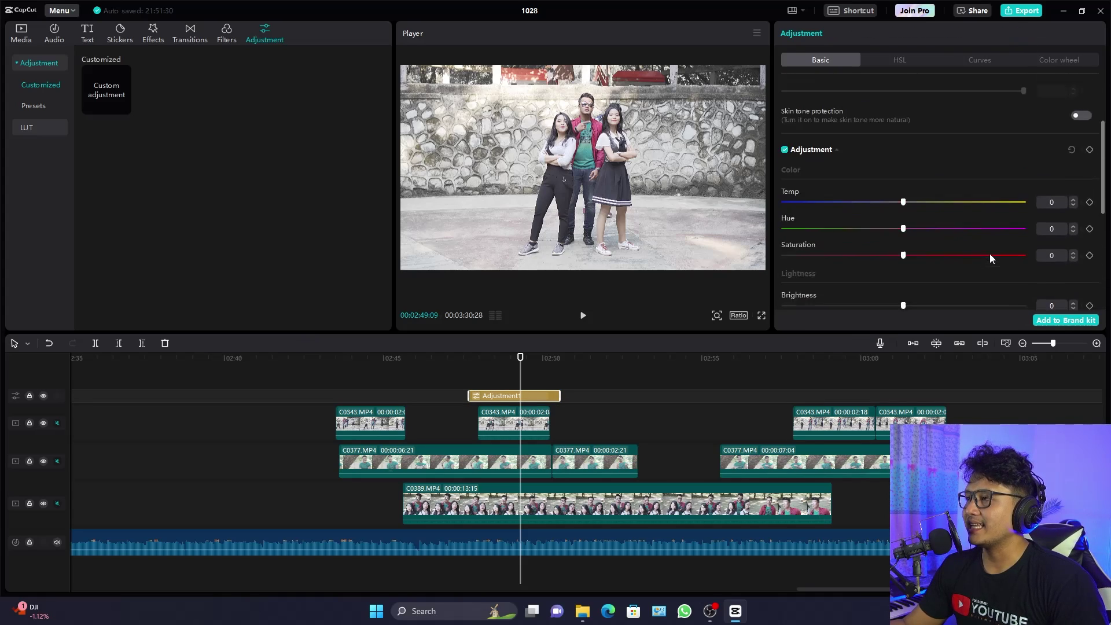
scroll(990, 253, down, 4)
scroll(991, 253, up, 4)
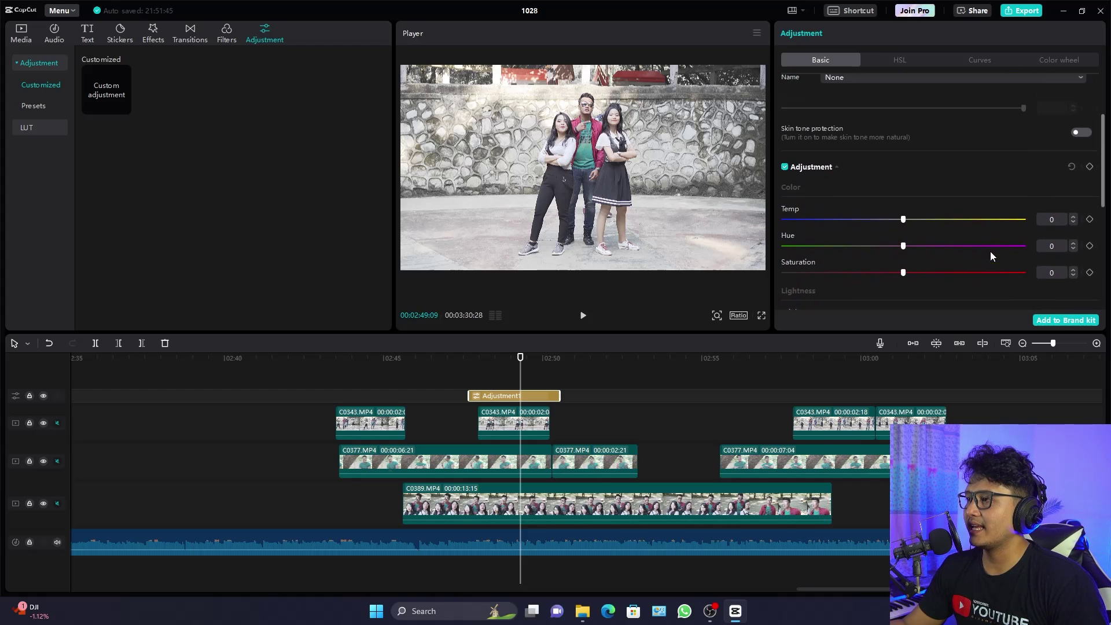
- Set the adjustment layer's brightness to -12, contrast to -8, highlight to 9 and shadow to 5
scroll(991, 251, down, 2)
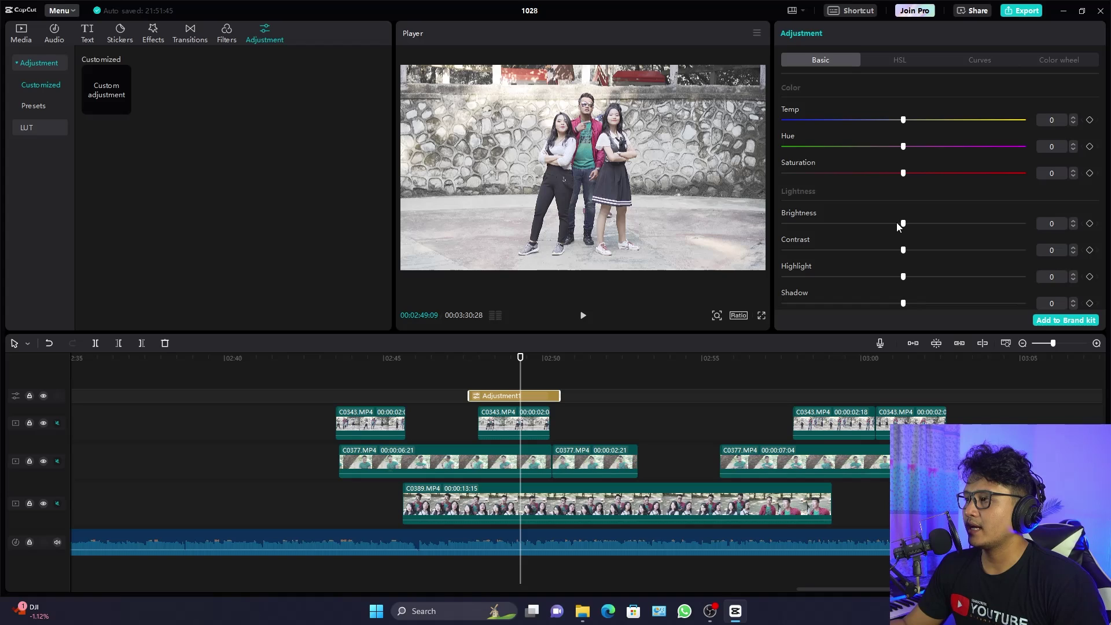
drag(898, 223, 956, 308)
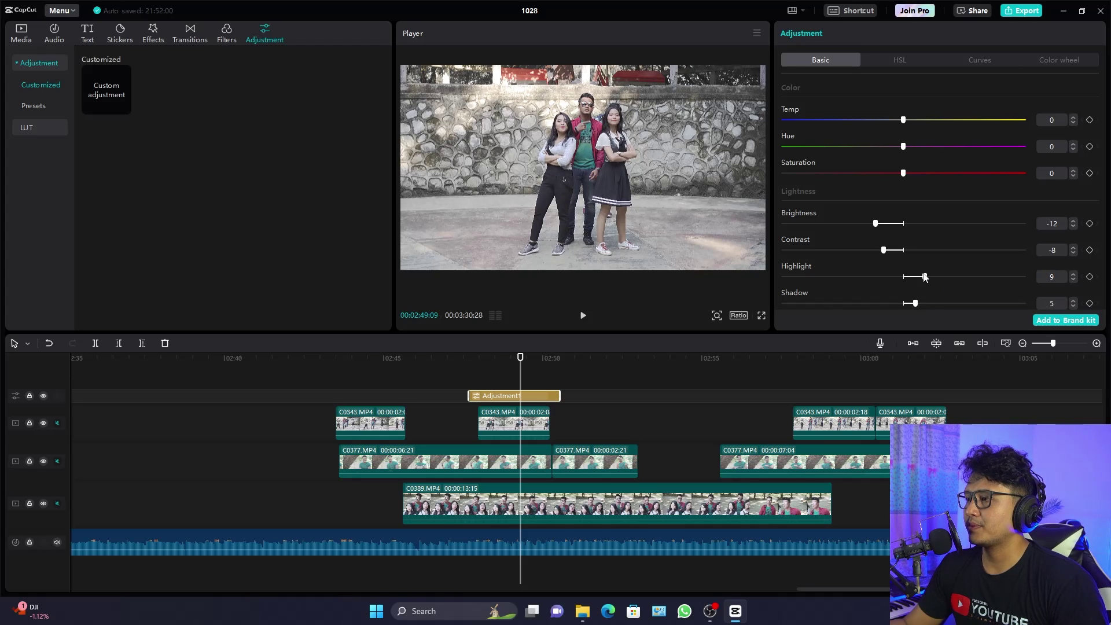
- Set the adjustment layer's saturation to 27 and vignette to 11
scroll(920, 289, down, 3)
scroll(949, 268, up, 4)
scroll(964, 264, down, 1)
scroll(966, 264, down, 2)
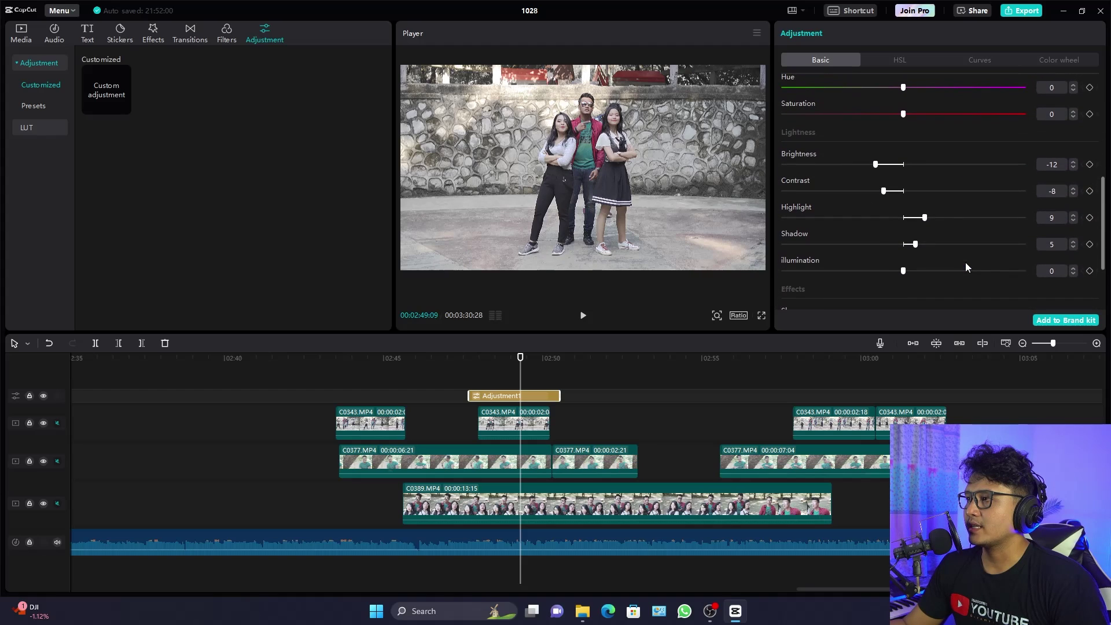
drag(903, 114, 944, 114)
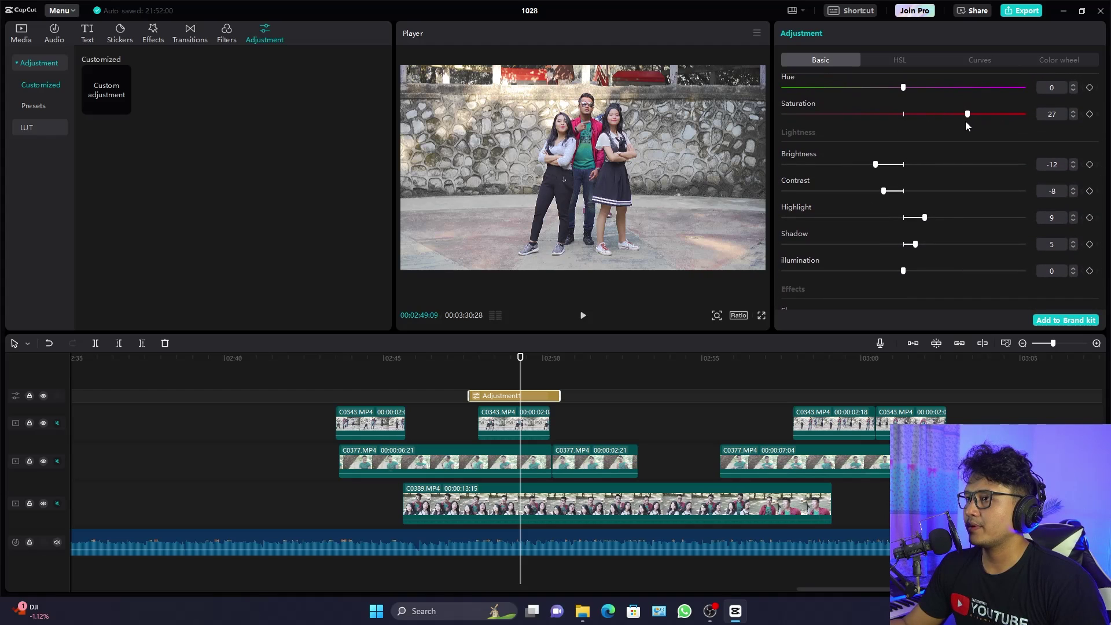
scroll(954, 139, down, 3)
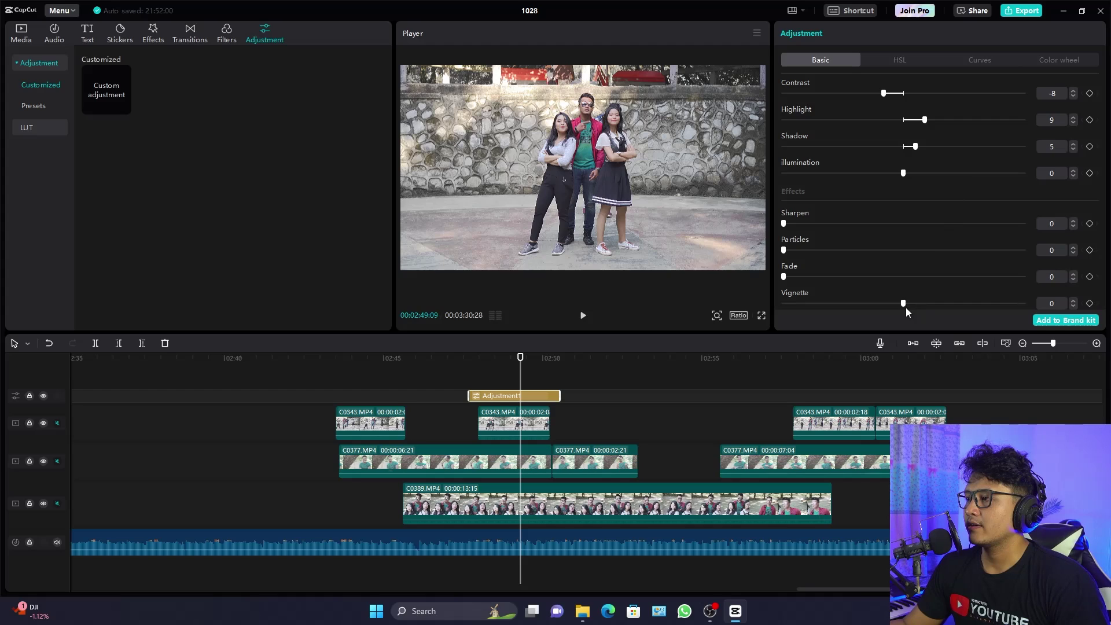
drag(879, 307, 933, 306)
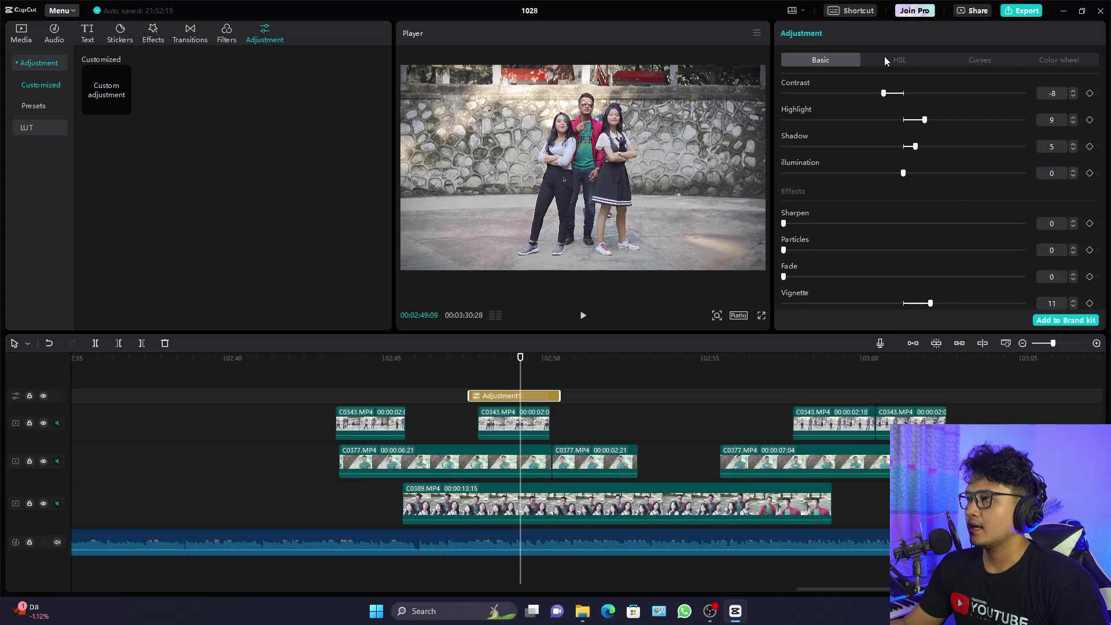
- Set the layer's HSL red saturation to 72 and its middle grey color wheel to red 0.01 and blue -0.02
click(902, 61)
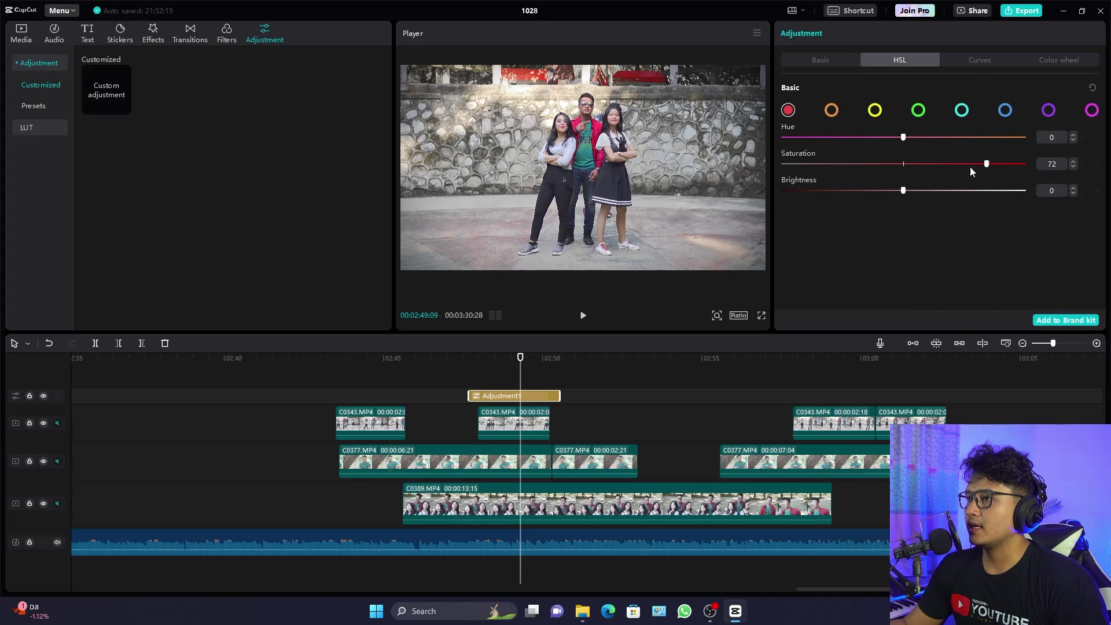
click(832, 111)
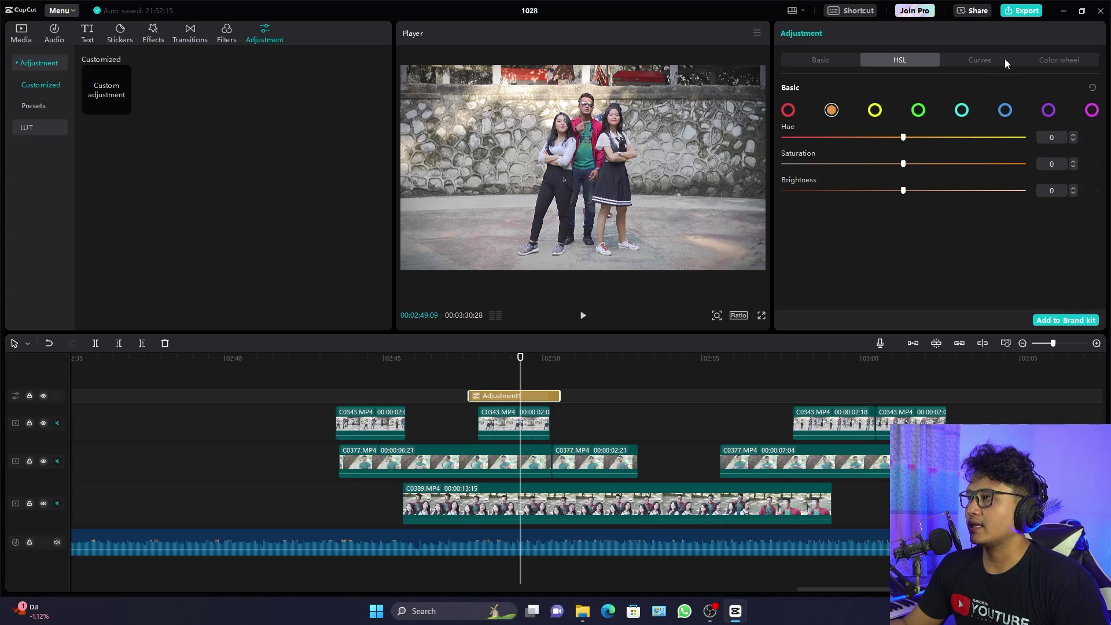
click(1057, 60)
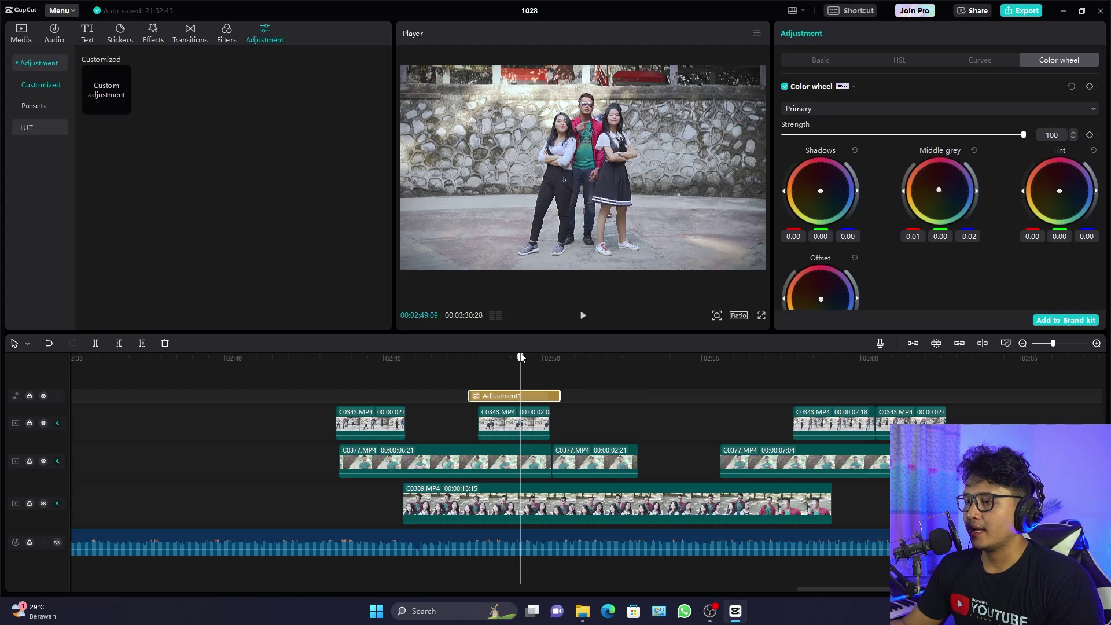
- Extend the adjustment layer at both ends to span all the clips from about 02:43 to 03:02
drag(560, 395, 946, 410)
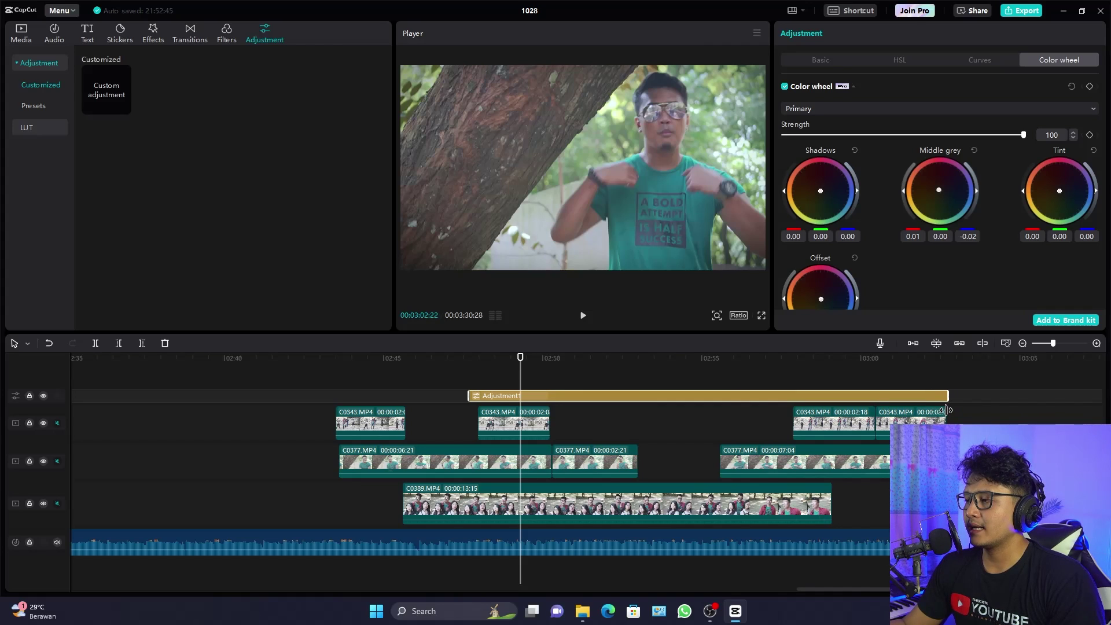
drag(465, 395, 334, 397)
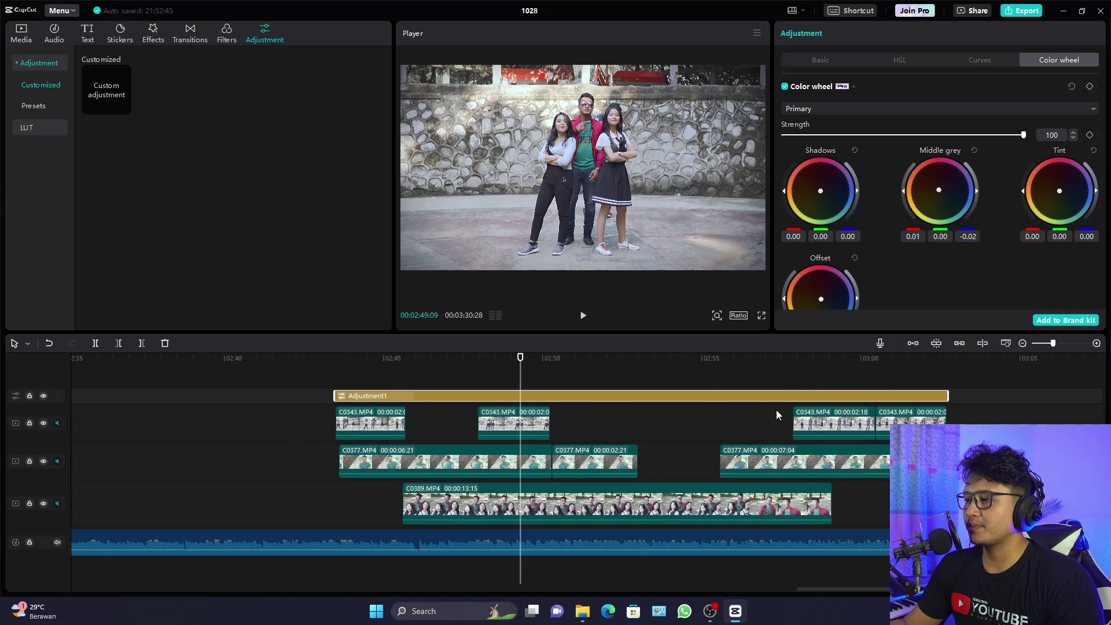
drag(328, 396, 333, 397)
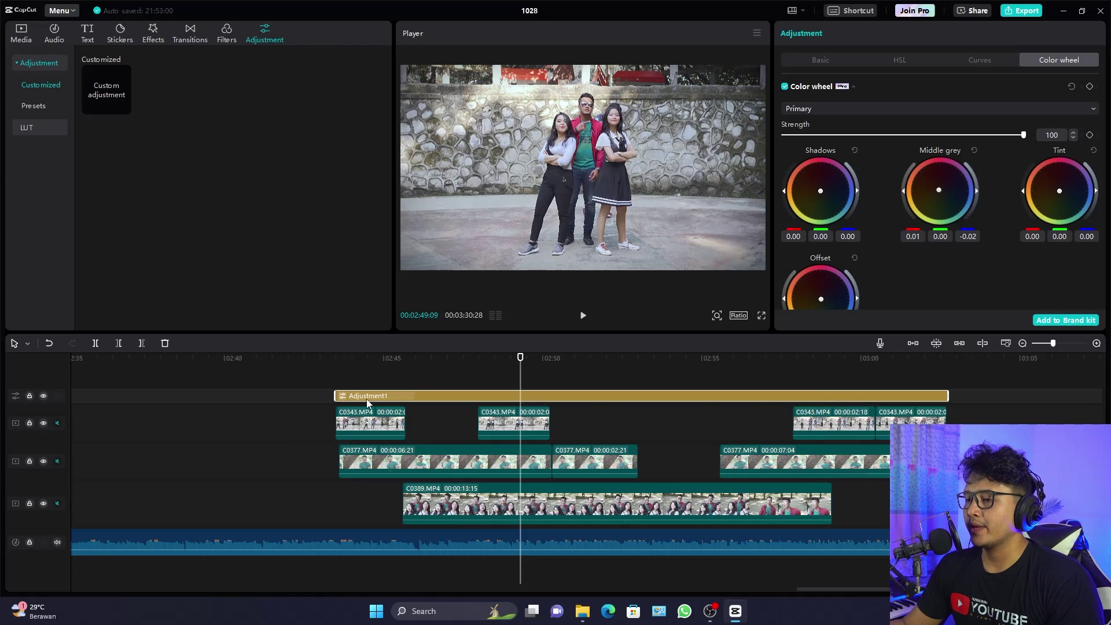
- Scrub through the clips under the adjustment layer from about 02:43 to 03:00 to check the grade
click(336, 360)
drag(335, 360, 457, 356)
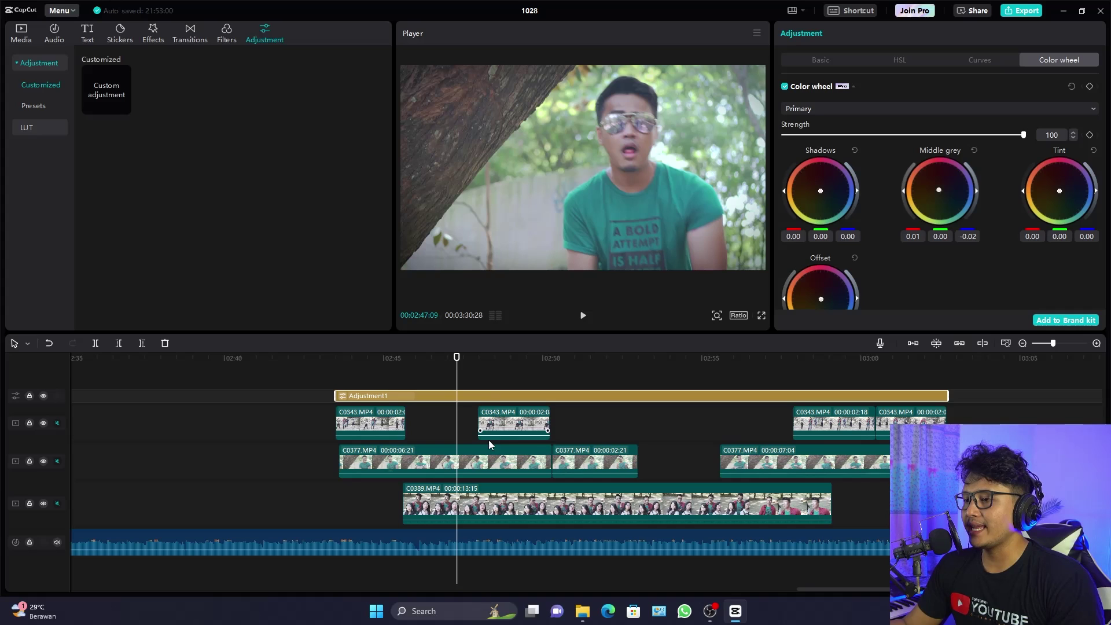
drag(457, 359, 856, 364)
- Shorten the adjustment layer so that it ends at about 02:58
click(710, 359)
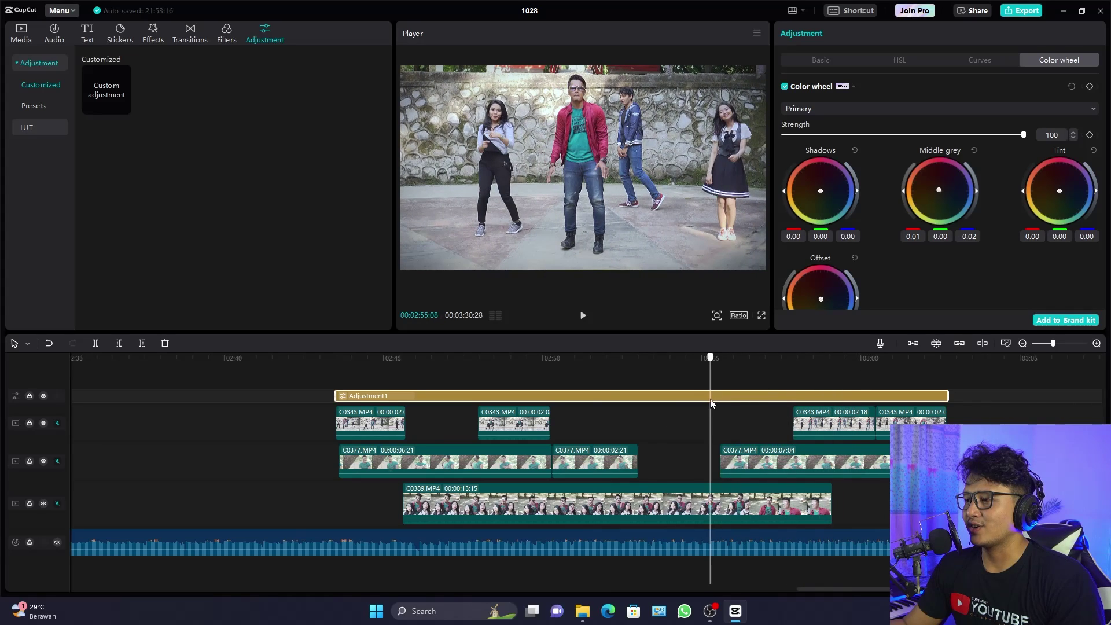
drag(948, 394, 808, 396)
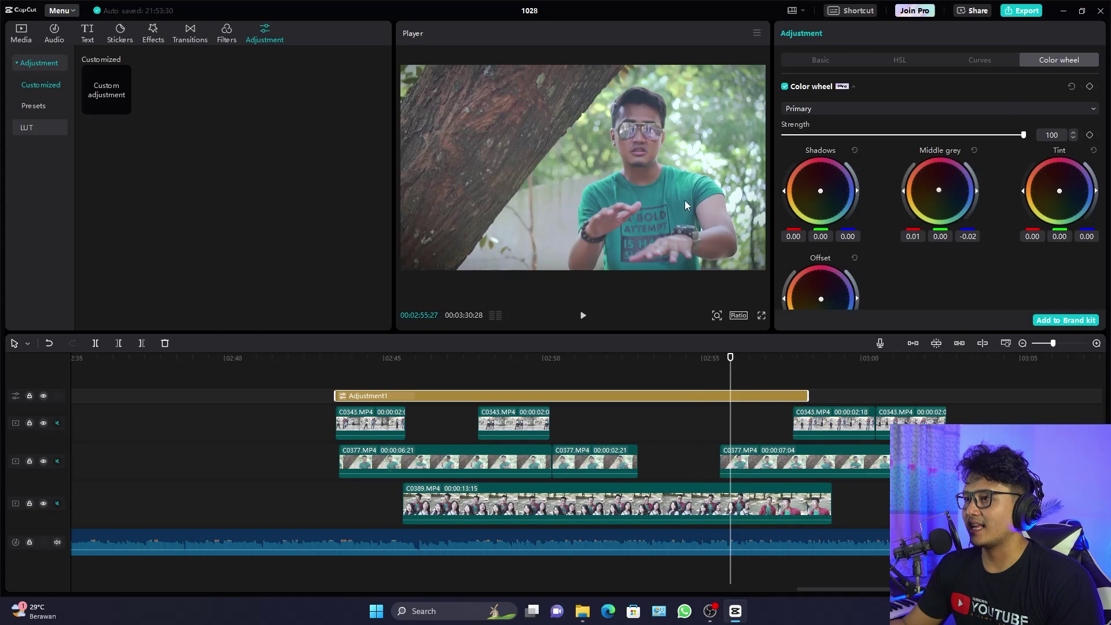
- Extend the end of the adjustment layer back to about 03:02 so it covers all the clips
click(685, 200)
key(ctrl+z)
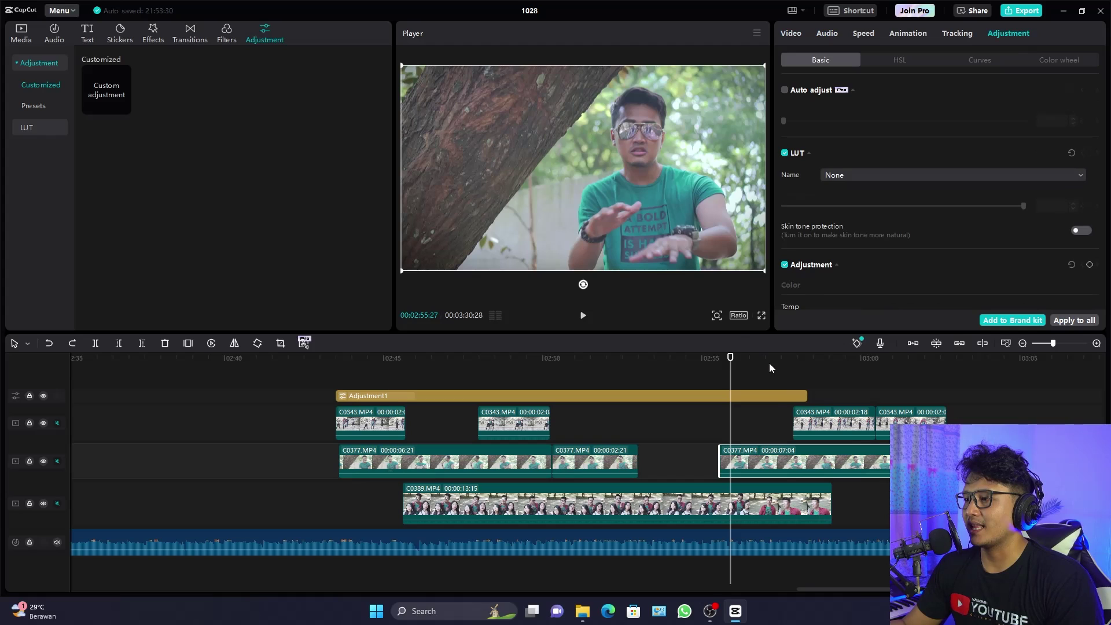
drag(804, 397, 945, 395)
scroll(690, 414, down, 6)
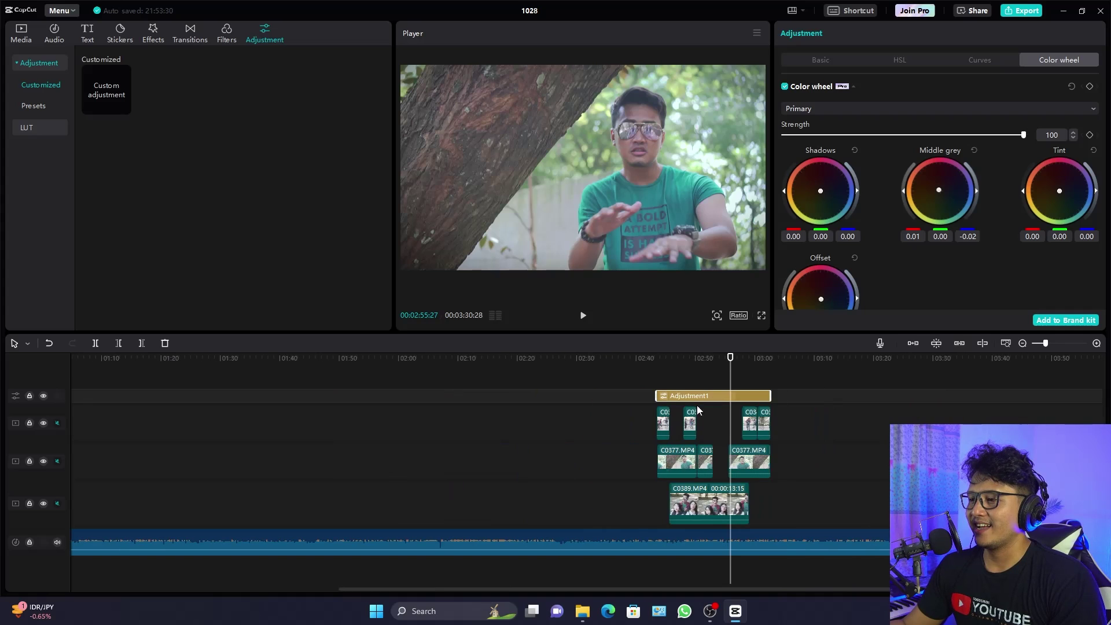
click(668, 358)
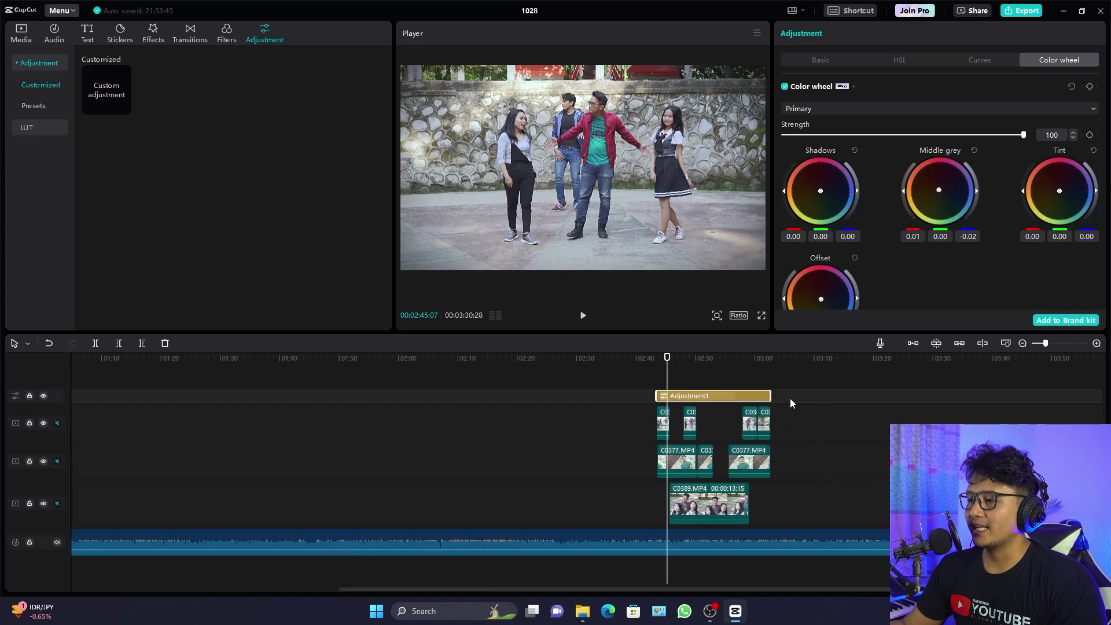
- Shorten the first adjustment layer to end at about 02:53 and add a second custom adjustment layer from there to about 03:02
scroll(790, 400, up, 2)
scroll(790, 402, up, 1)
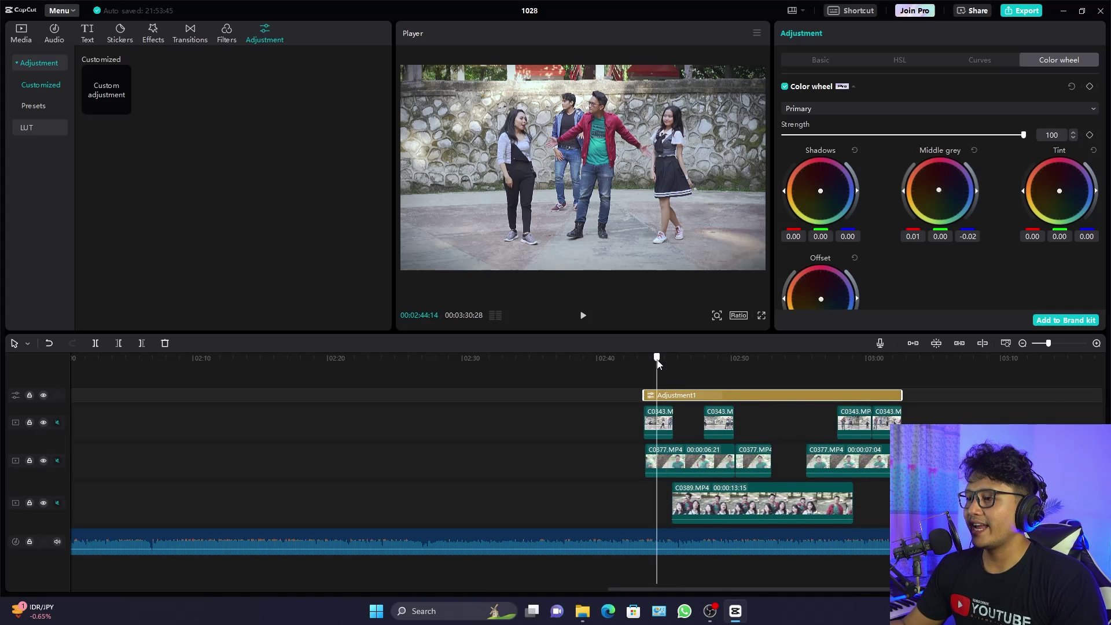
click(720, 376)
click(902, 401)
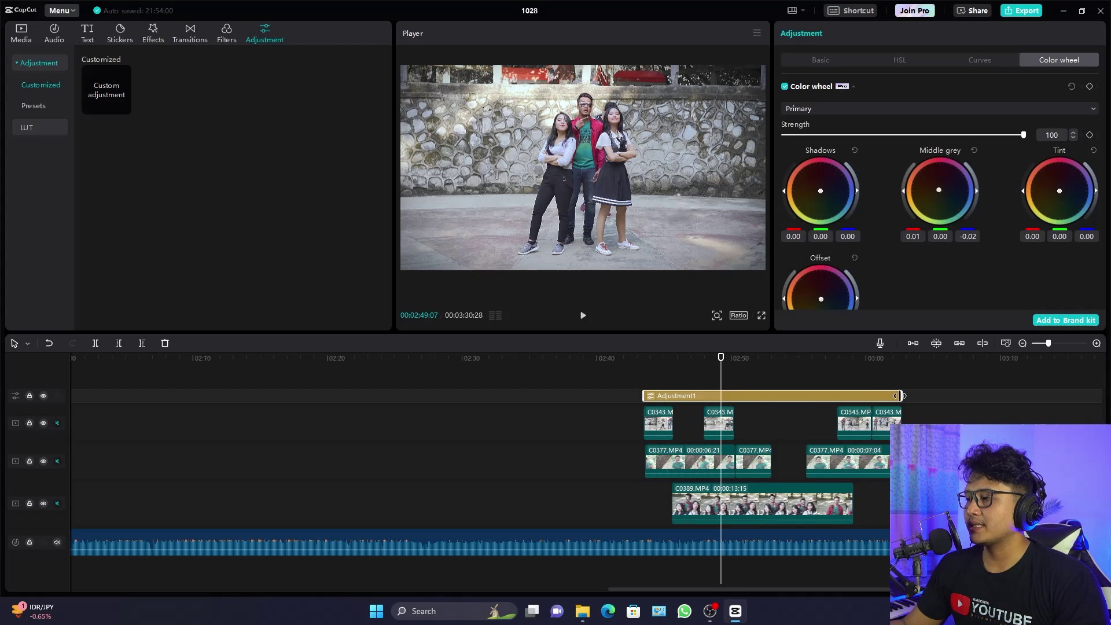
drag(900, 399, 763, 404)
drag(108, 91, 890, 397)
click(793, 364)
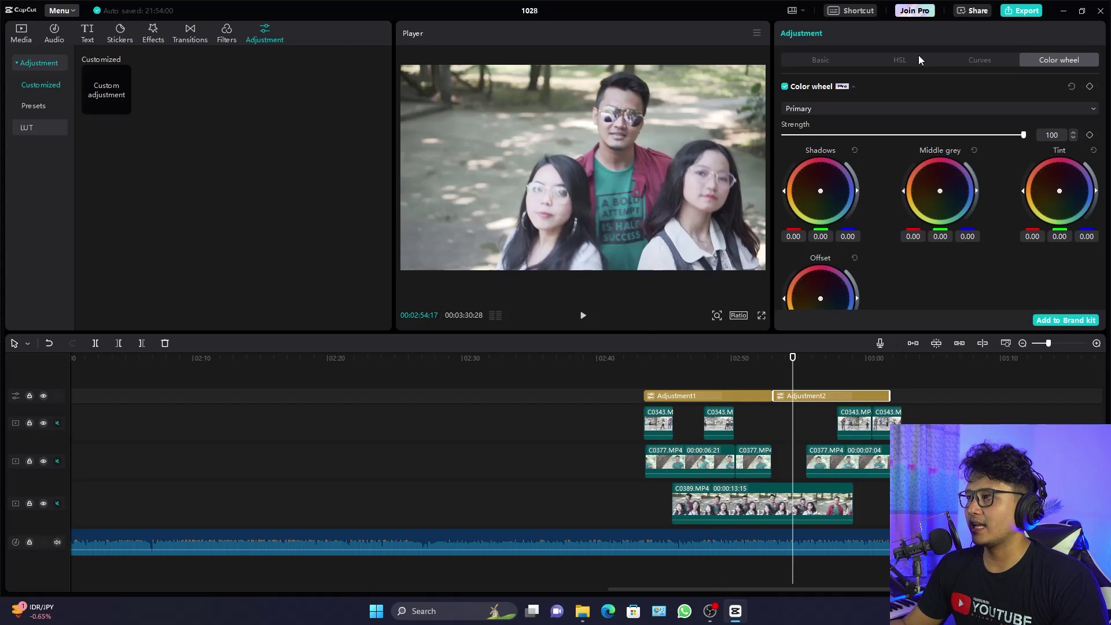
- Set the second adjustment layer's basic saturation to -50 to turn the clips beneath it black and white
click(834, 60)
scroll(963, 209, down, 5)
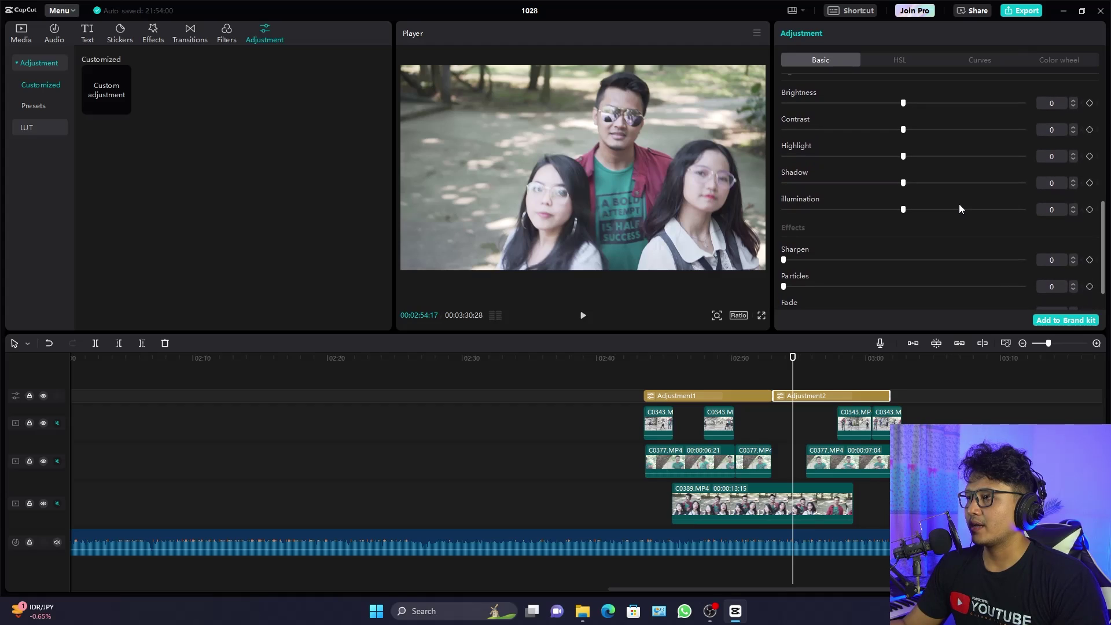
scroll(930, 228, up, 3)
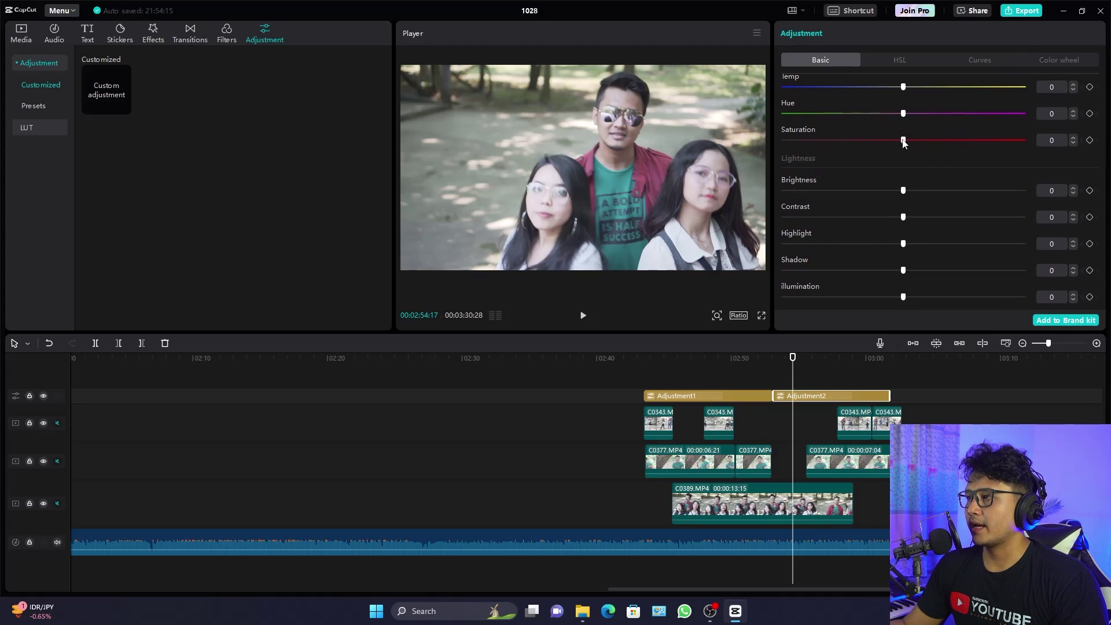
drag(904, 140, 632, 207)
mouse_move(794, 356)
mouse_down()
mouse_move(744, 359)
mouse_move(884, 365)
mouse_move(707, 365)
mouse_move(796, 374)
mouse_up()
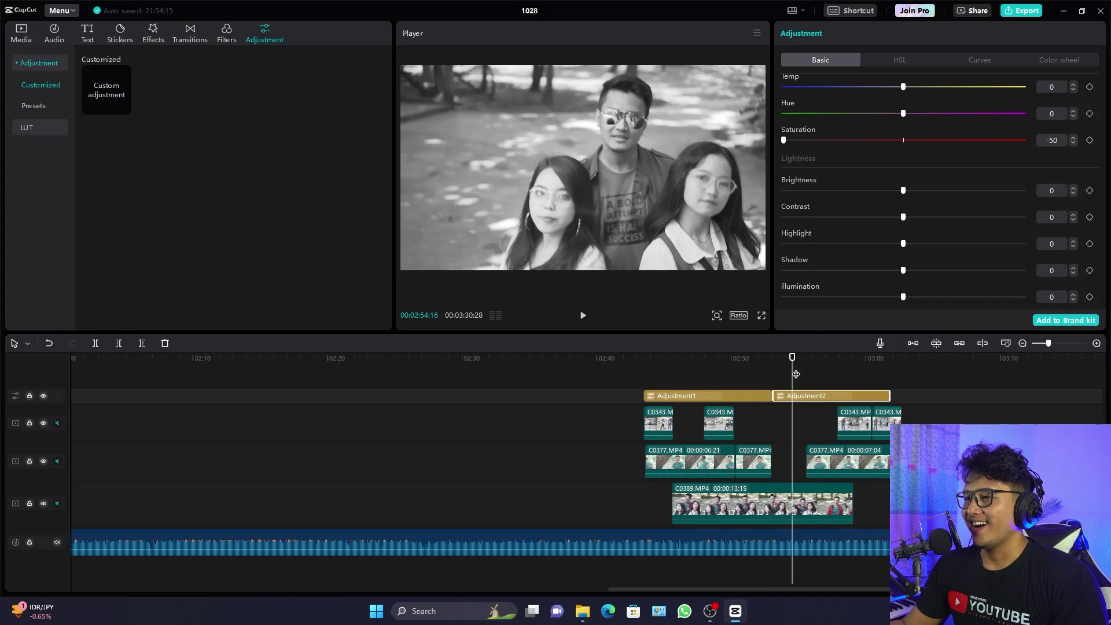